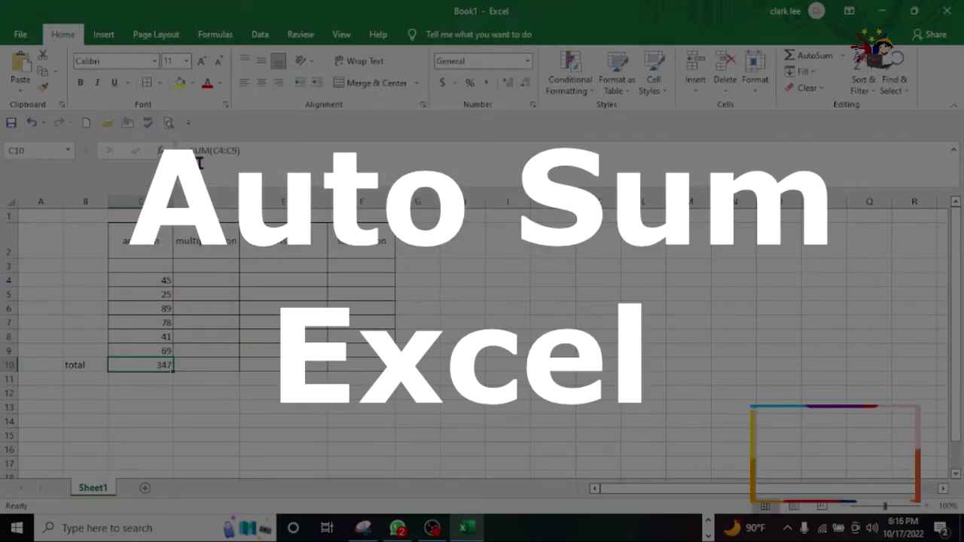
Make total row 10 taller and centre 347 vertically and horizontally in its cell.
drag(11, 372, 11, 397)
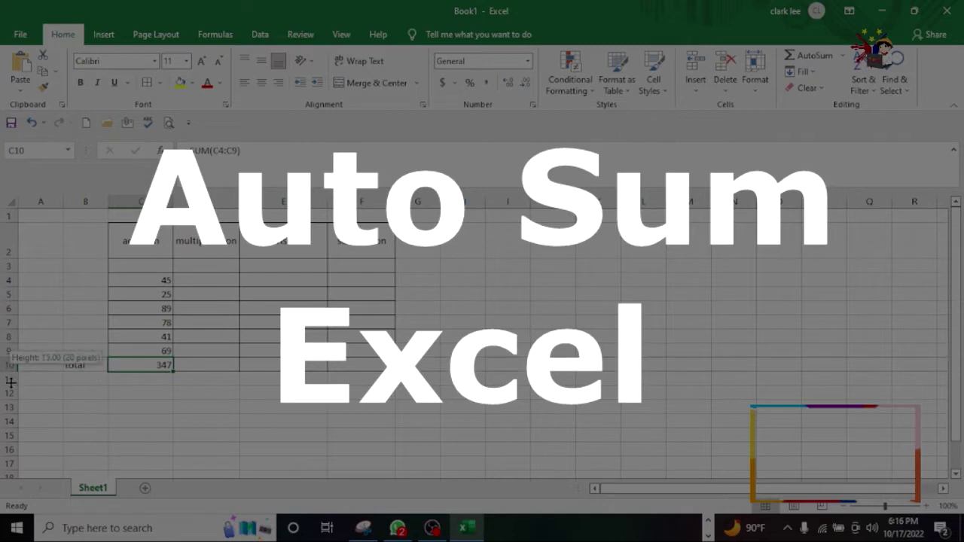
click(260, 60)
click(261, 82)
click(172, 123)
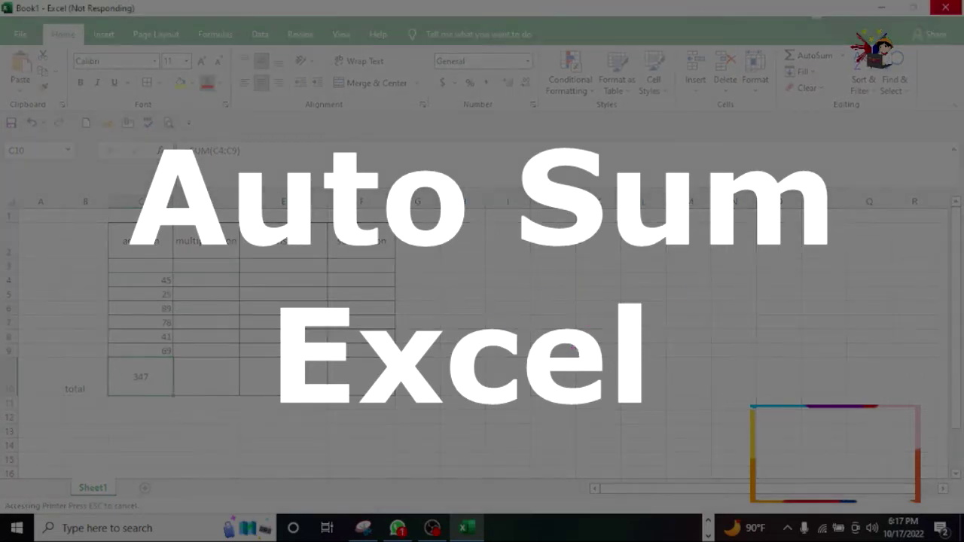
End the frozen Excel task in Task Manager.
key(ctrl+shift+Escape)
click(495, 294)
click(528, 416)
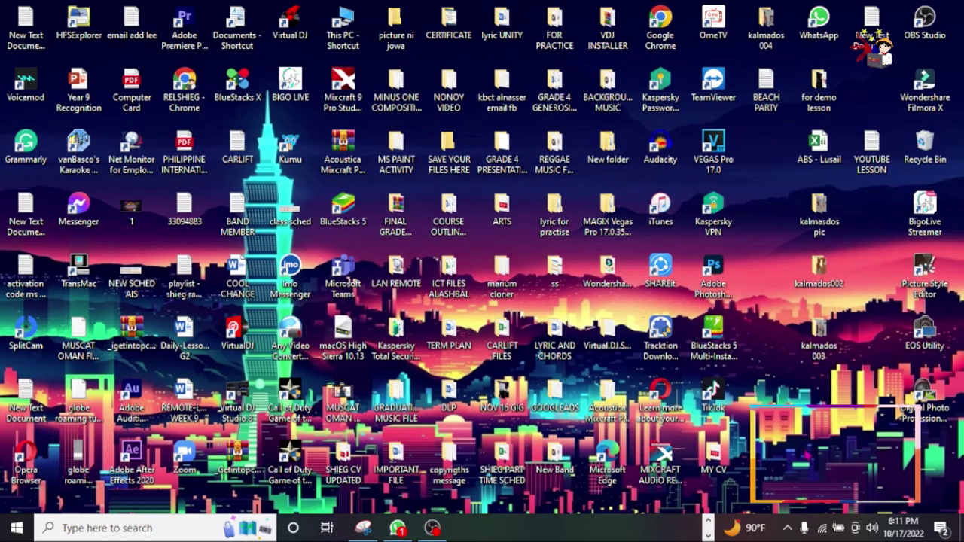
Search Windows for 'ex' and launch Excel from the results.
click(109, 528)
text(e)
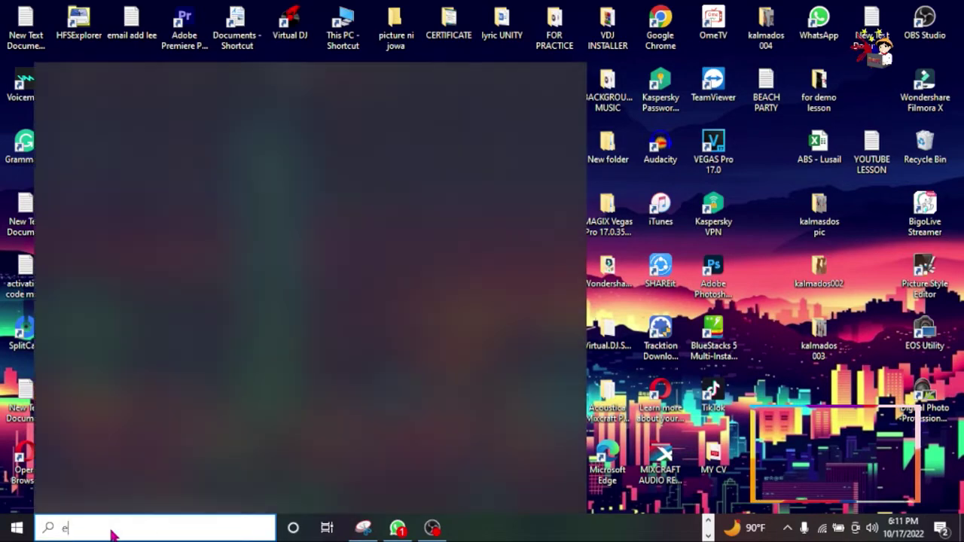
text(x)
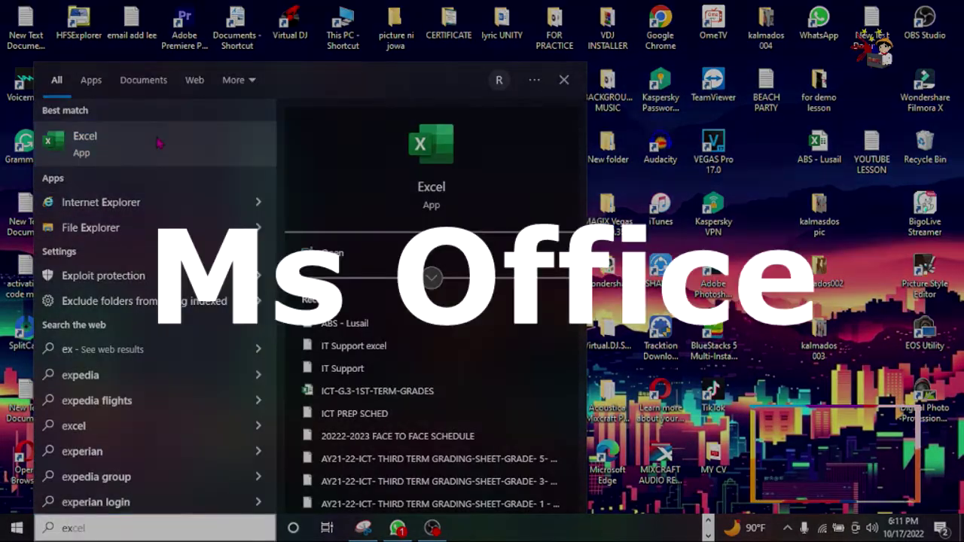
click(159, 142)
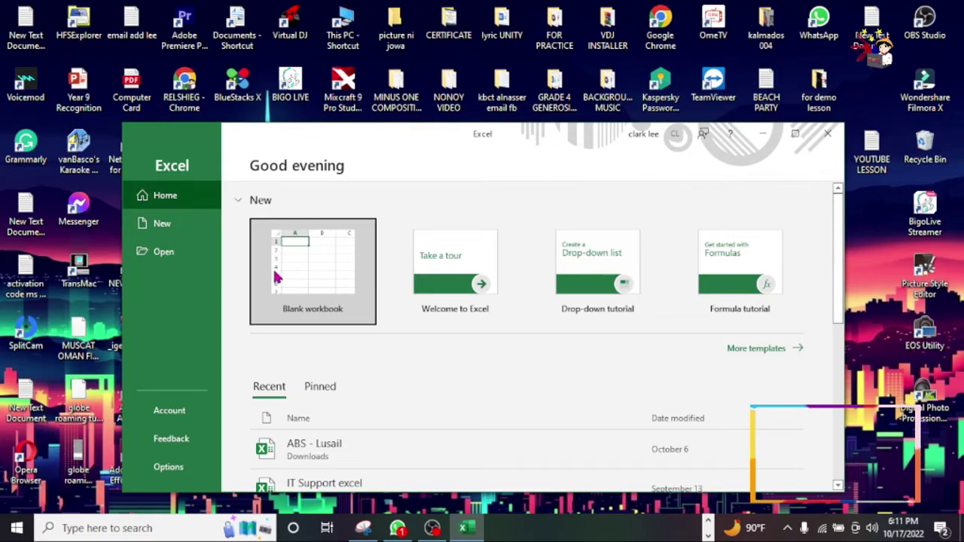
Create a blank workbook, maximize the window, and select C2:G10.
click(314, 285)
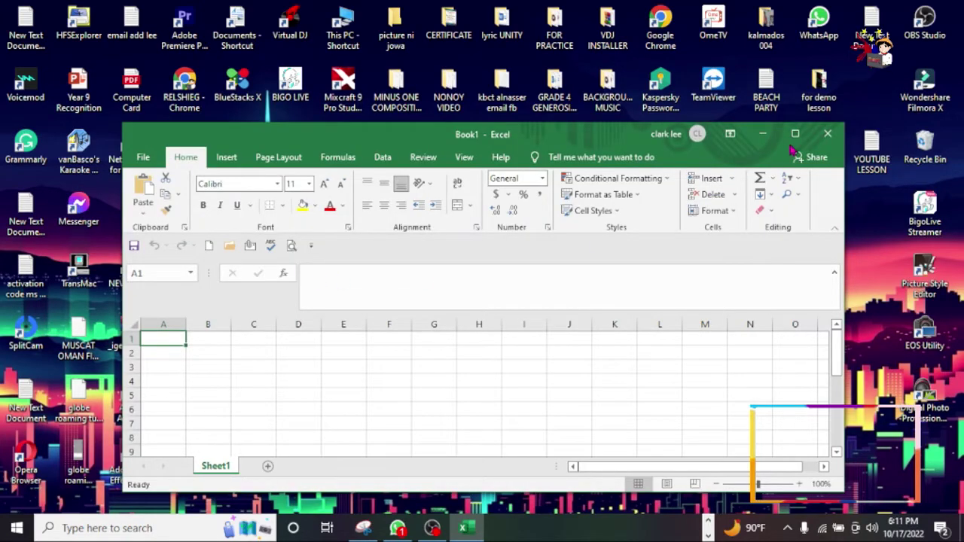
click(796, 134)
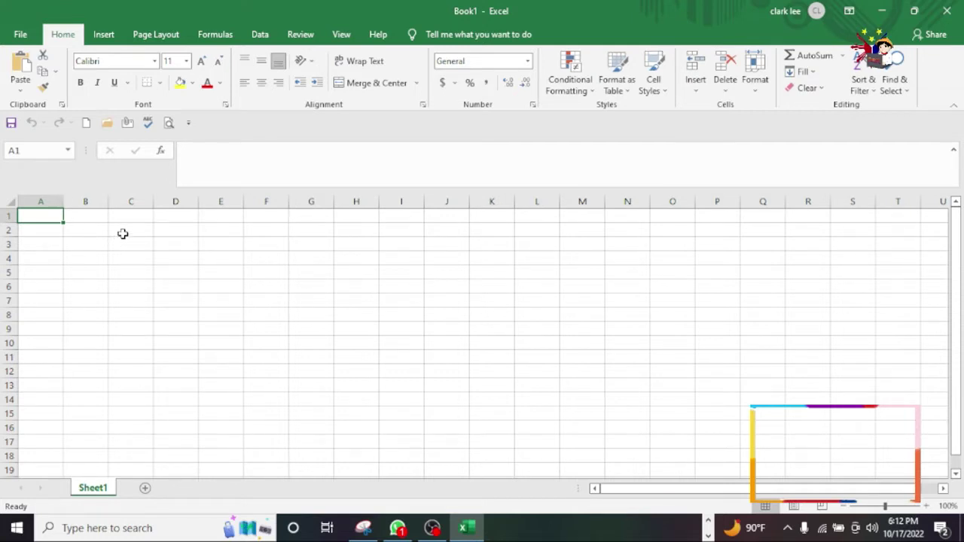
mouse_move(121, 229)
mouse_down()
mouse_move(239, 296)
mouse_move(200, 321)
mouse_move(179, 350)
mouse_move(301, 342)
mouse_move(387, 351)
mouse_move(370, 340)
mouse_move(310, 340)
mouse_up()
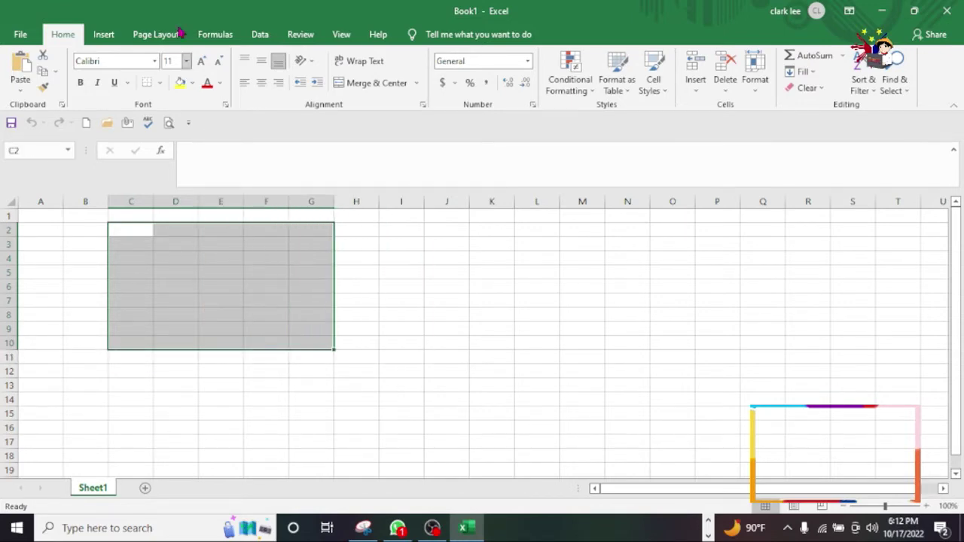
Apply All Borders to every cell in the C2:G10 block.
click(159, 83)
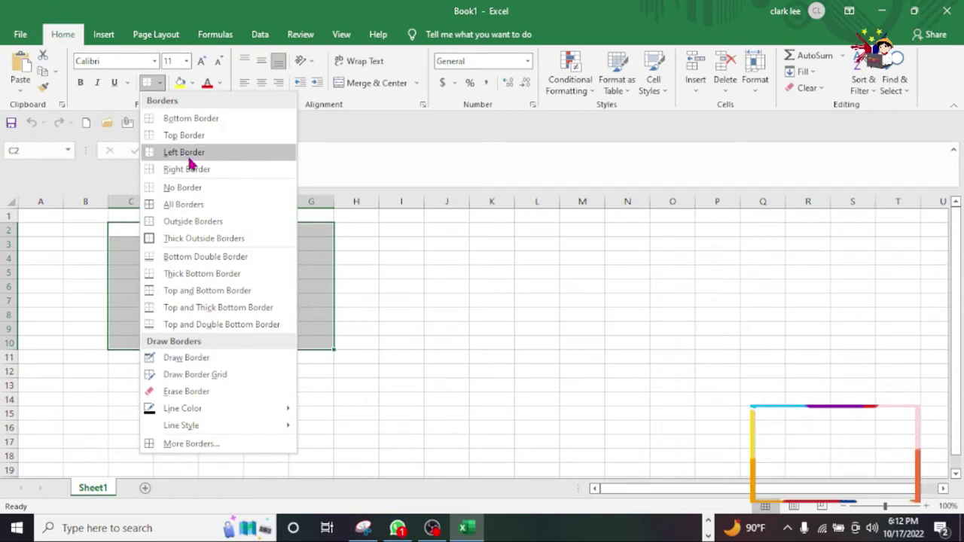
click(208, 211)
click(315, 287)
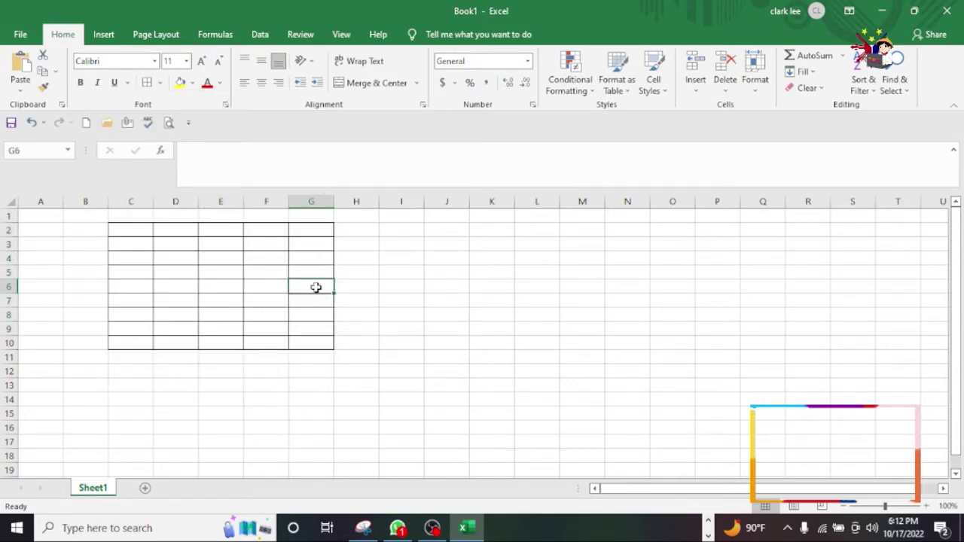
Enter headers addition, multiplication, division and subtraction in C2 through F2.
click(125, 232)
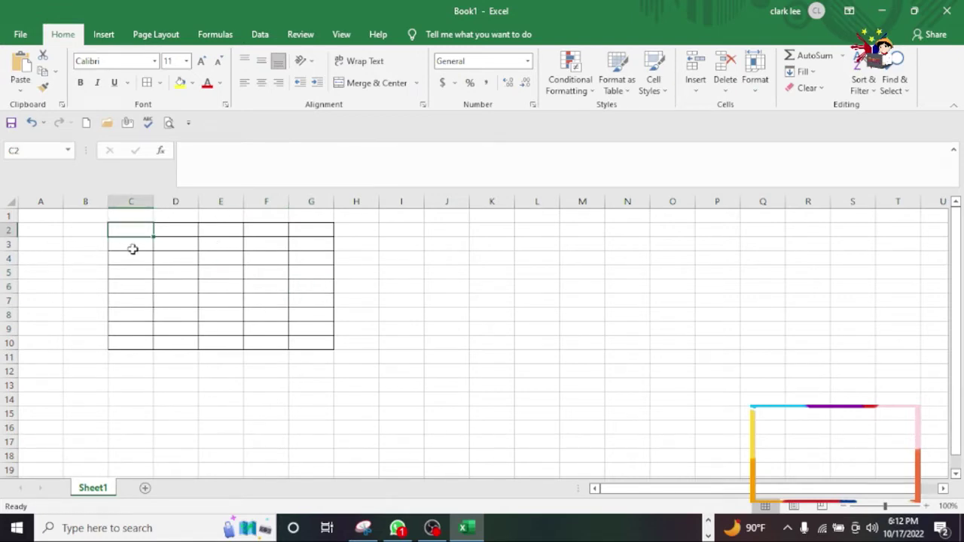
click(133, 246)
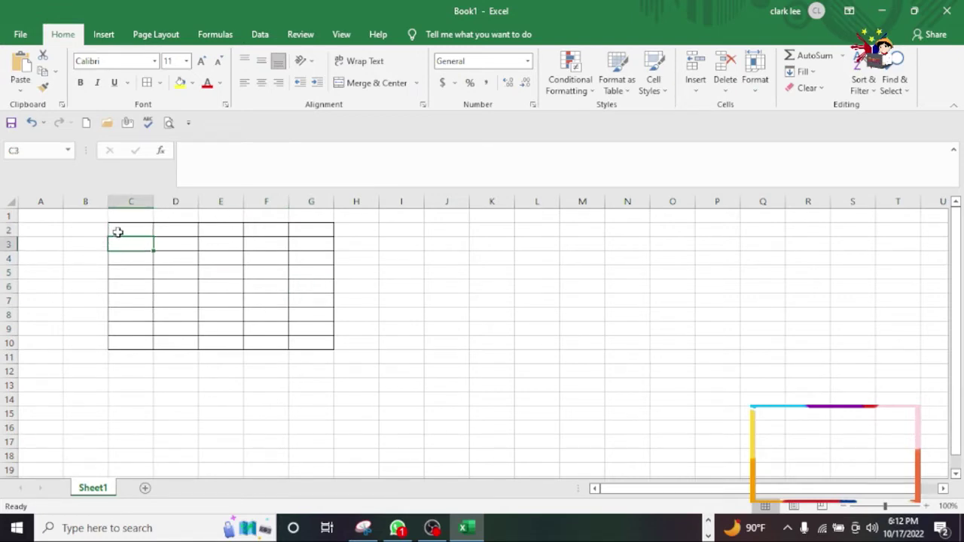
click(116, 231)
text(add)
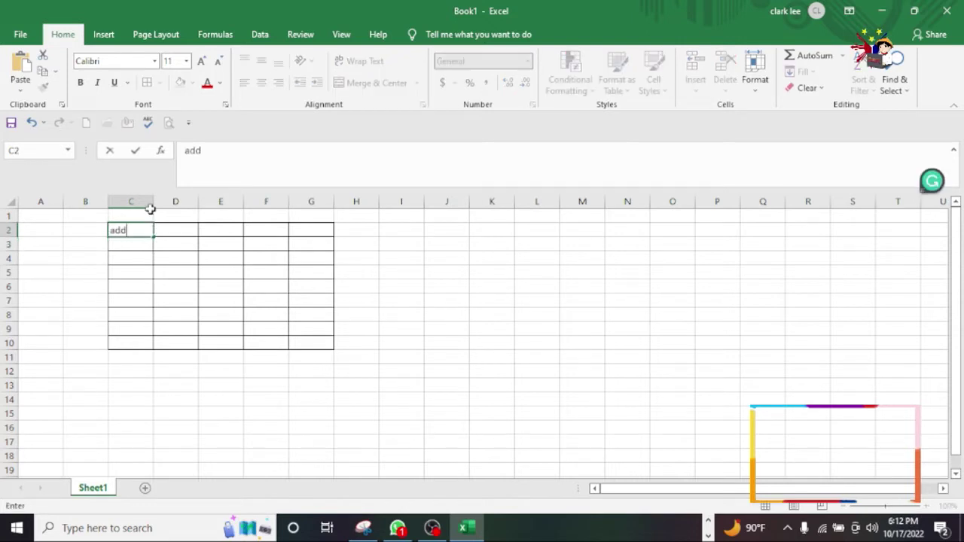
text(ition)
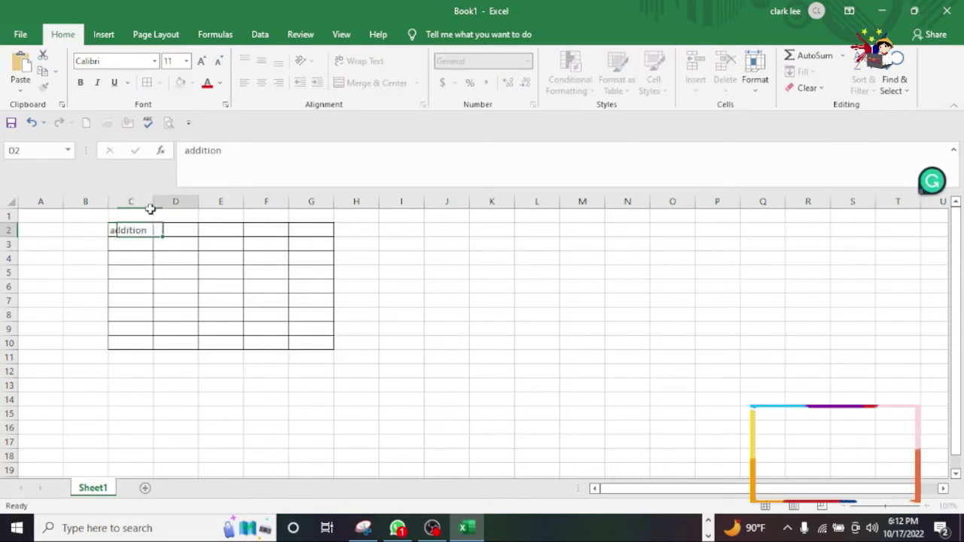
key(Tab)
text(multi)
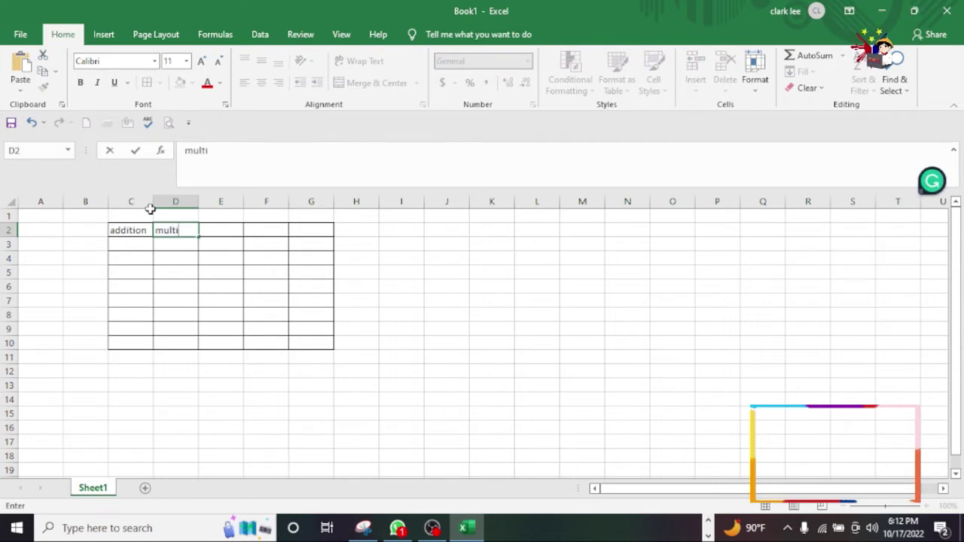
text(plication)
key(Tab)
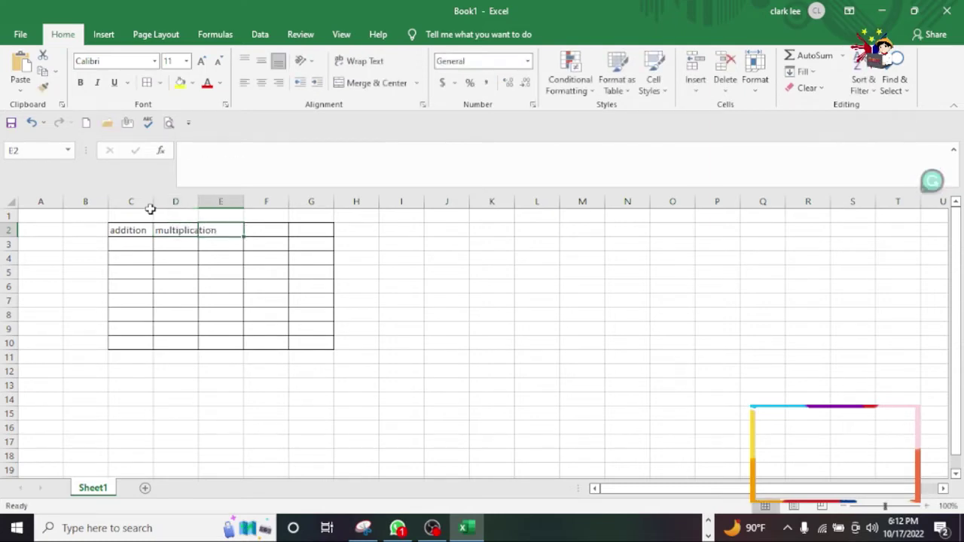
text(di)
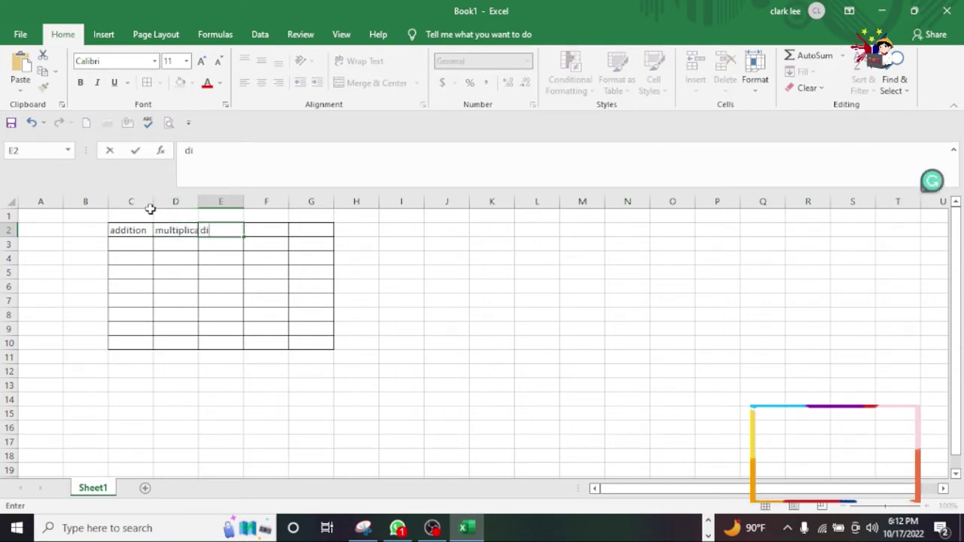
text(vision)
key(Tab)
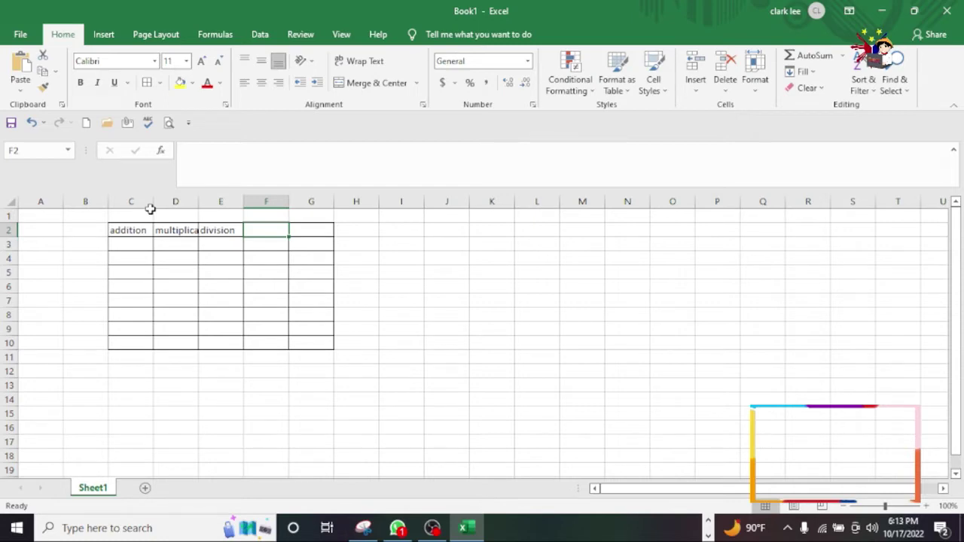
text(subt)
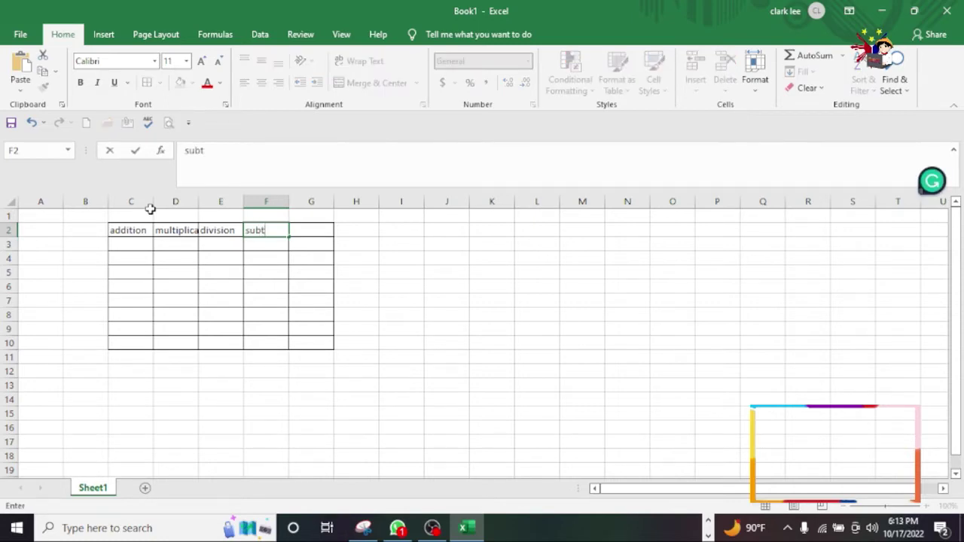
text(raction)
click(265, 284)
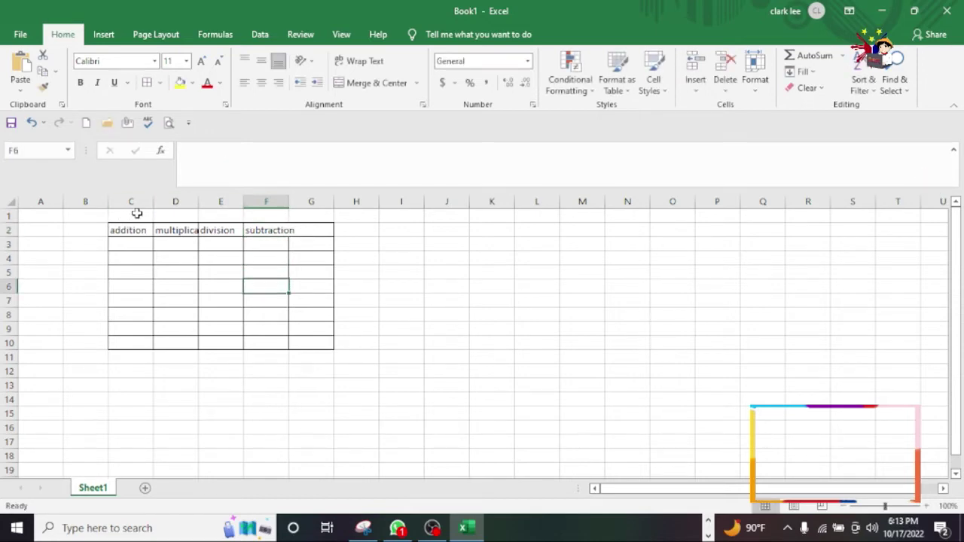
Widen columns C through F so the header names show fully.
drag(155, 201, 173, 201)
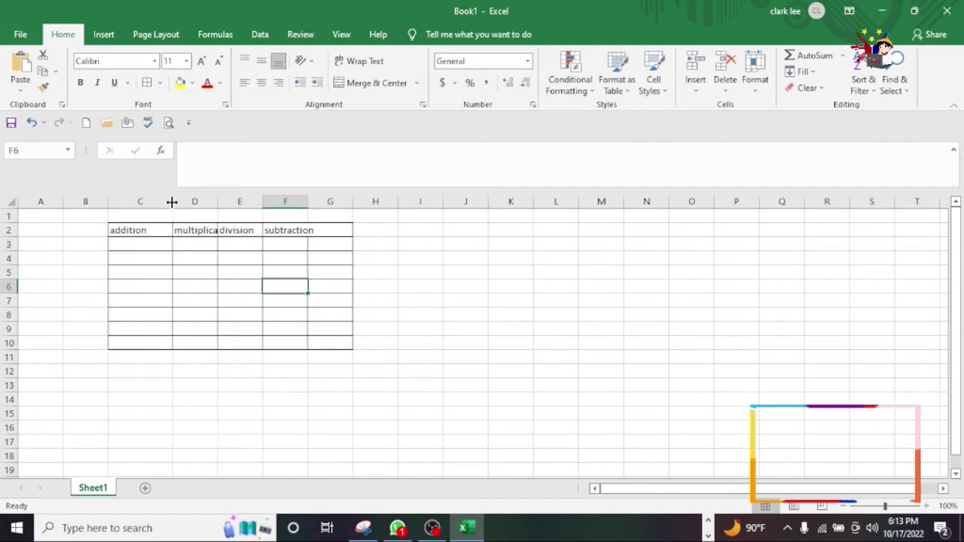
drag(172, 201, 172, 205)
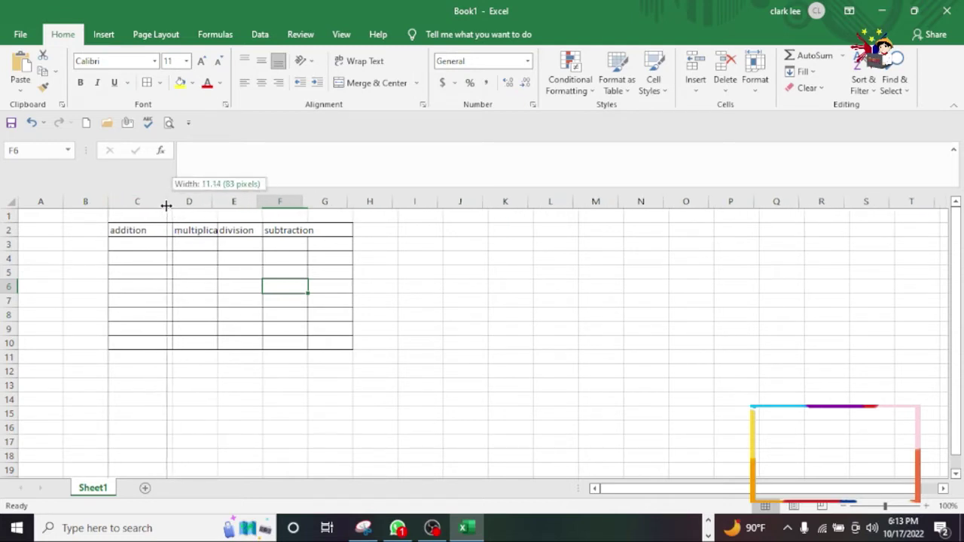
drag(172, 205, 395, 201)
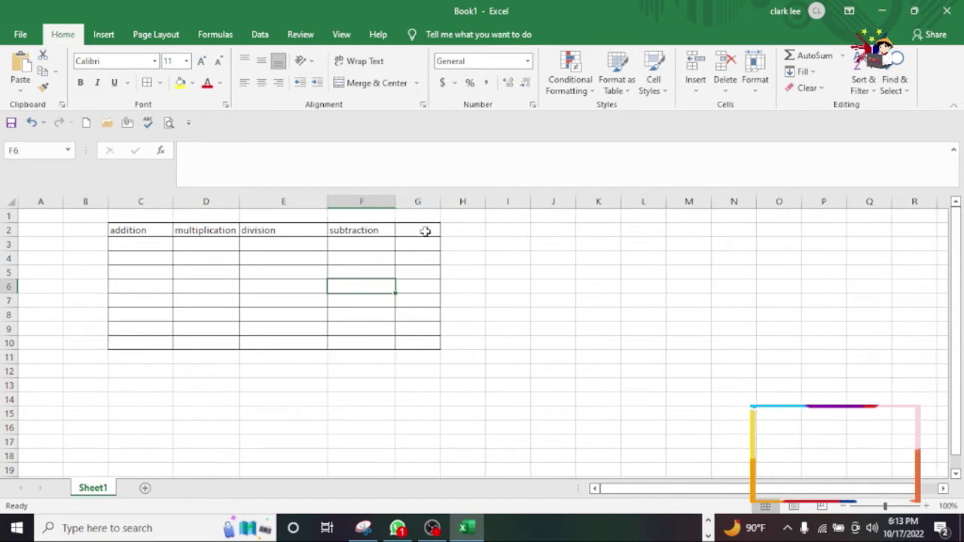
Delete the empty column G from the table.
click(416, 199)
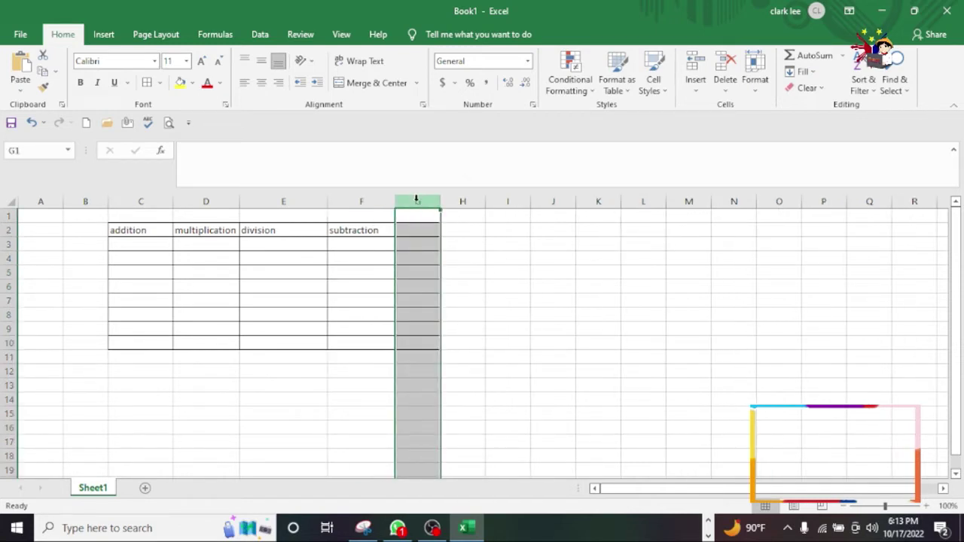
right_click(418, 202)
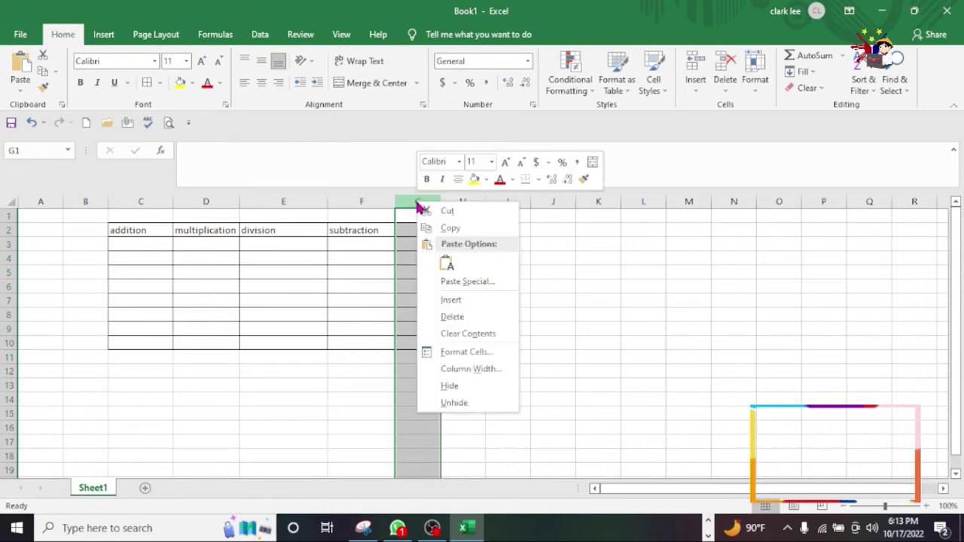
click(455, 318)
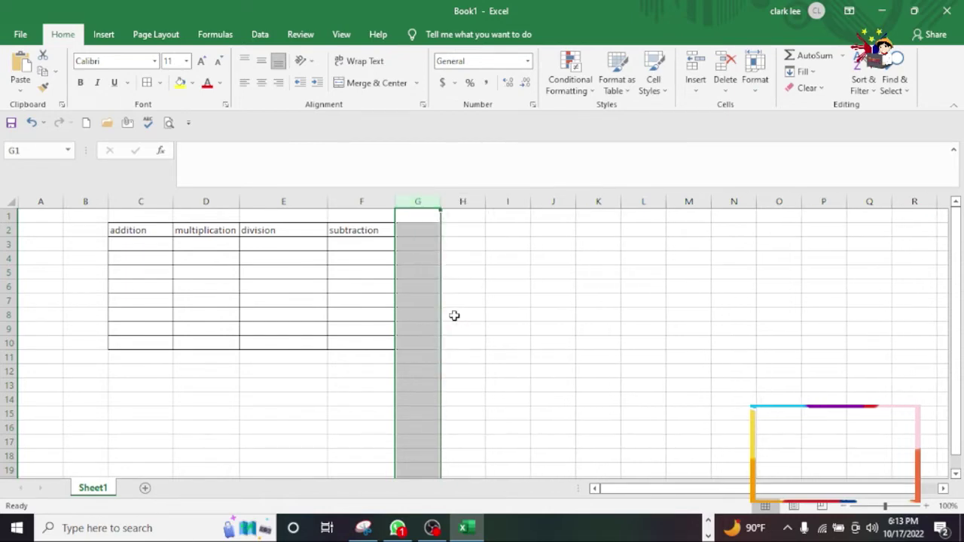
click(482, 331)
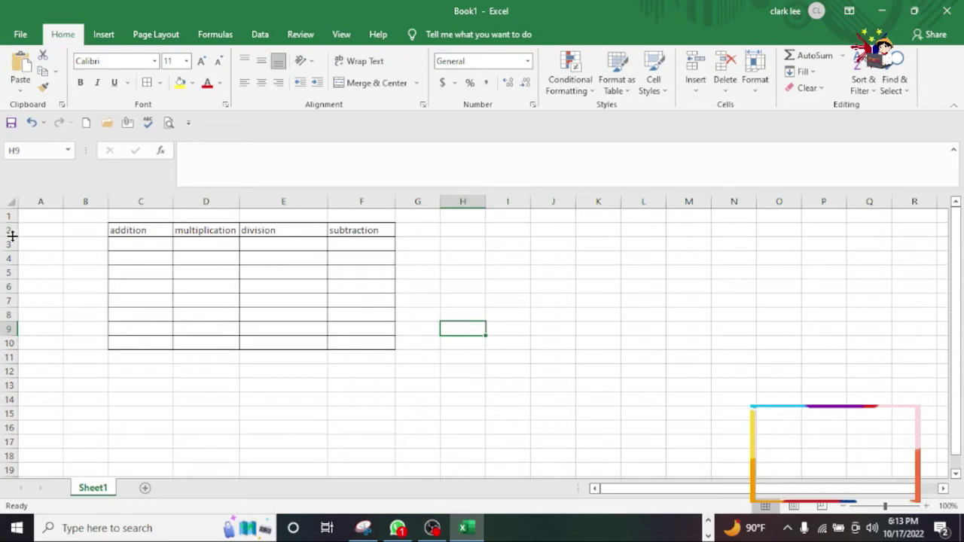
Make row 2 slightly taller and centre C2:F2 headings horizontally and vertically.
drag(12, 236, 19, 258)
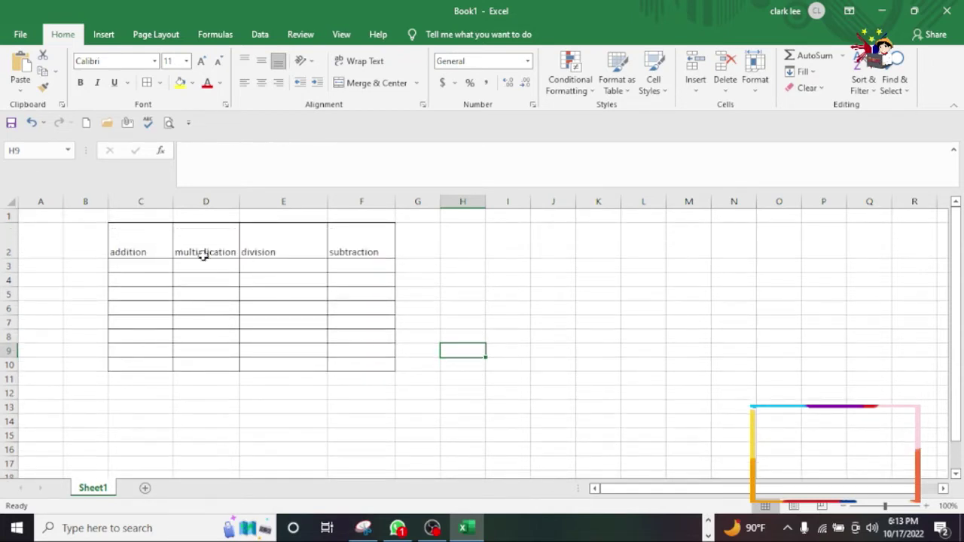
drag(122, 238, 357, 241)
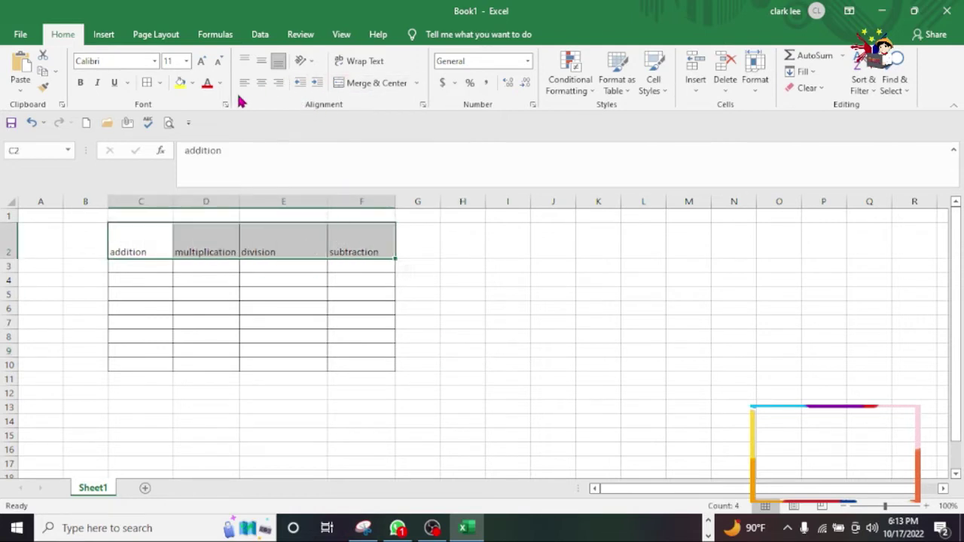
click(262, 87)
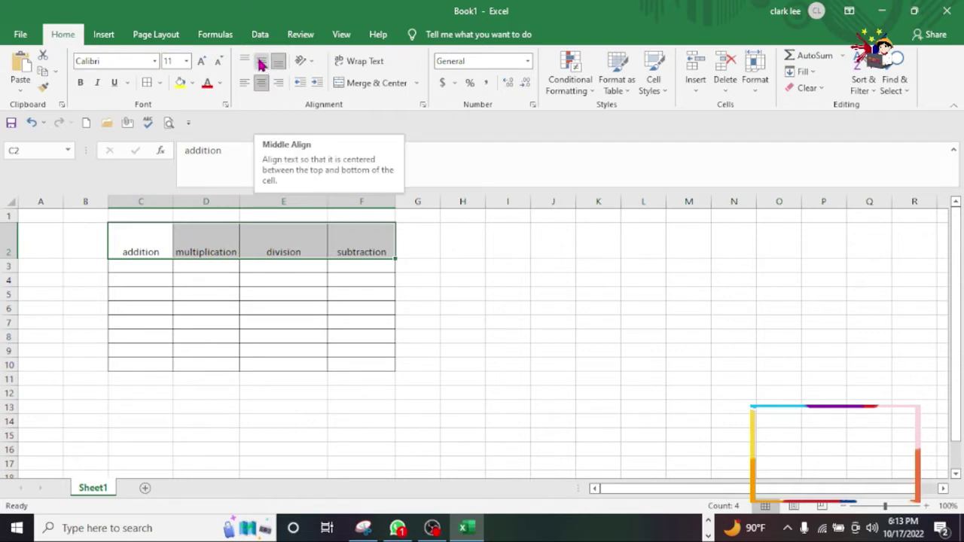
click(260, 65)
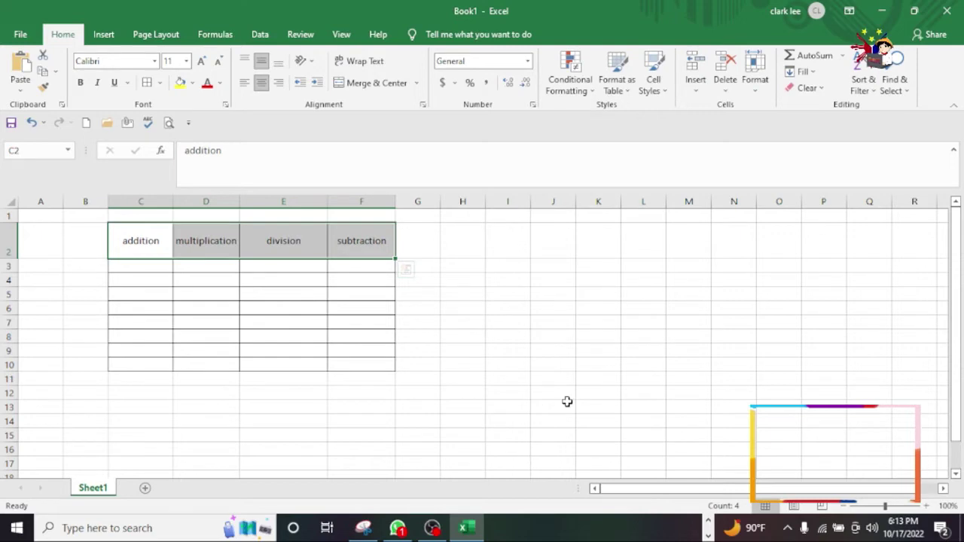
click(143, 281)
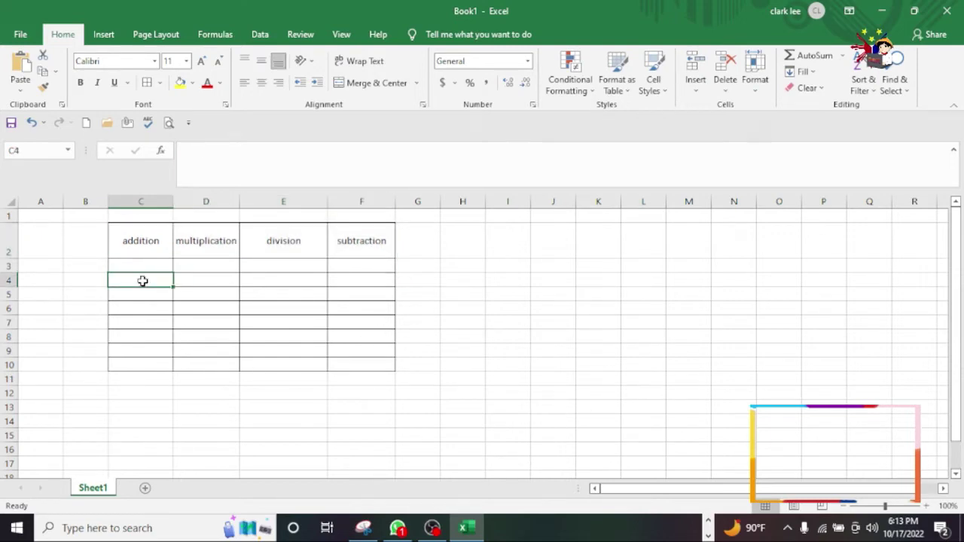
Enter 45, 25, 89, 78, 41 and 69 down C4 to C9.
text(45)
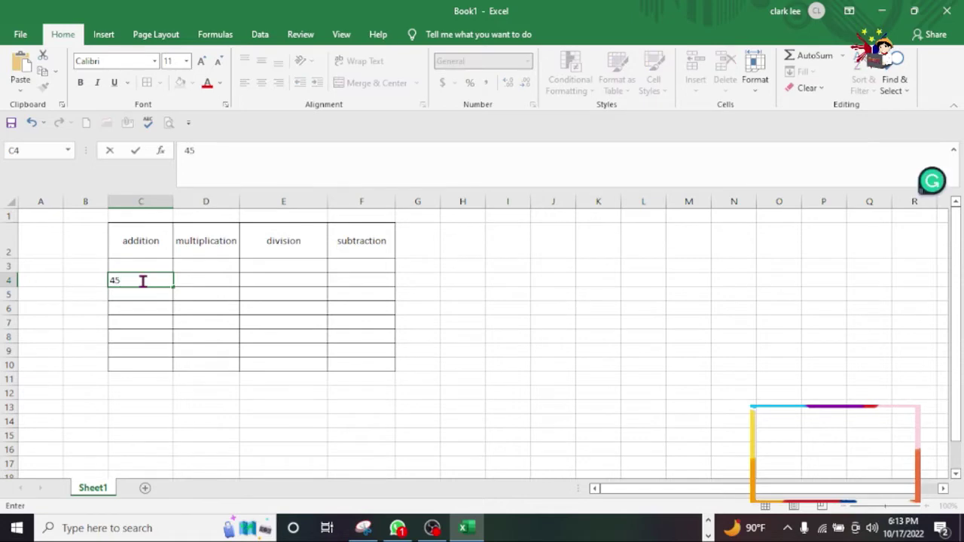
key(Return)
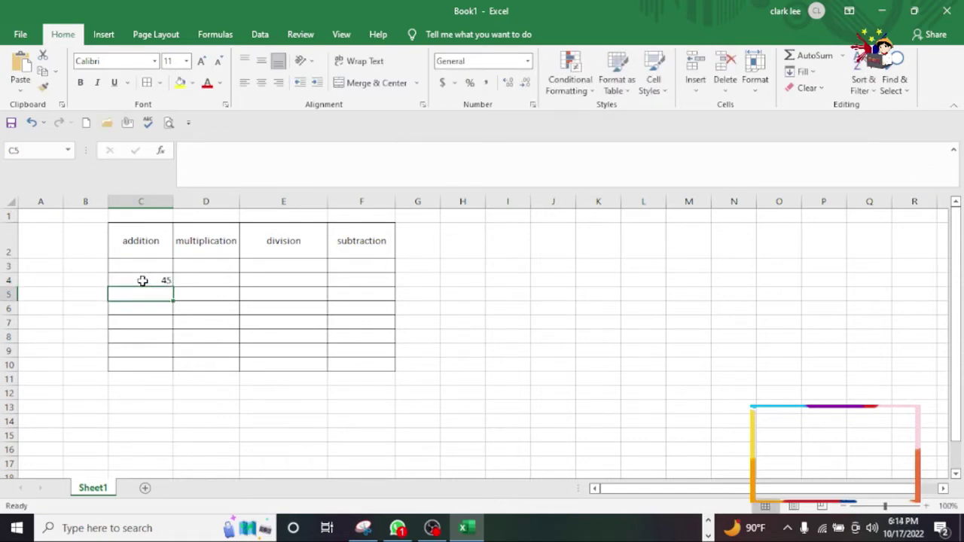
text(2)
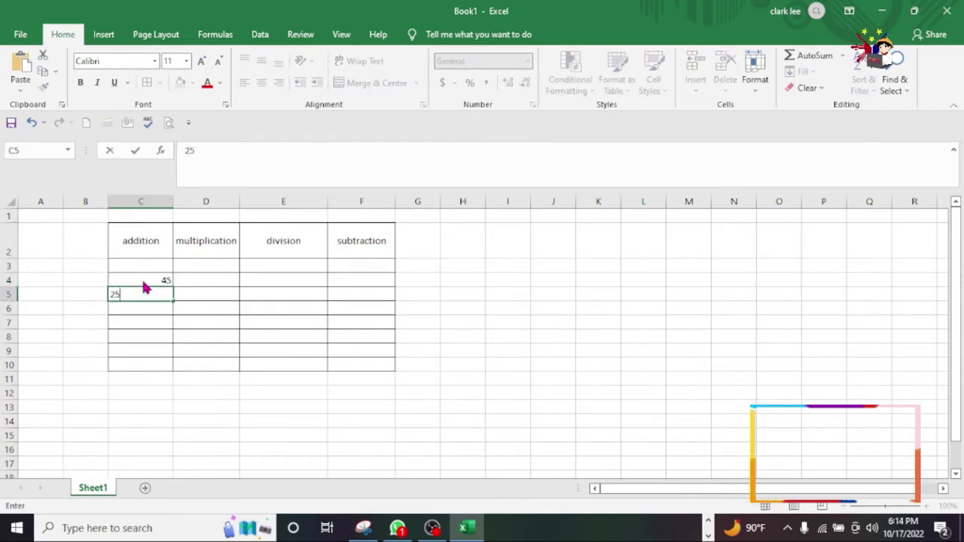
text(5)
key(Return)
text(89)
key(Return)
text(7)
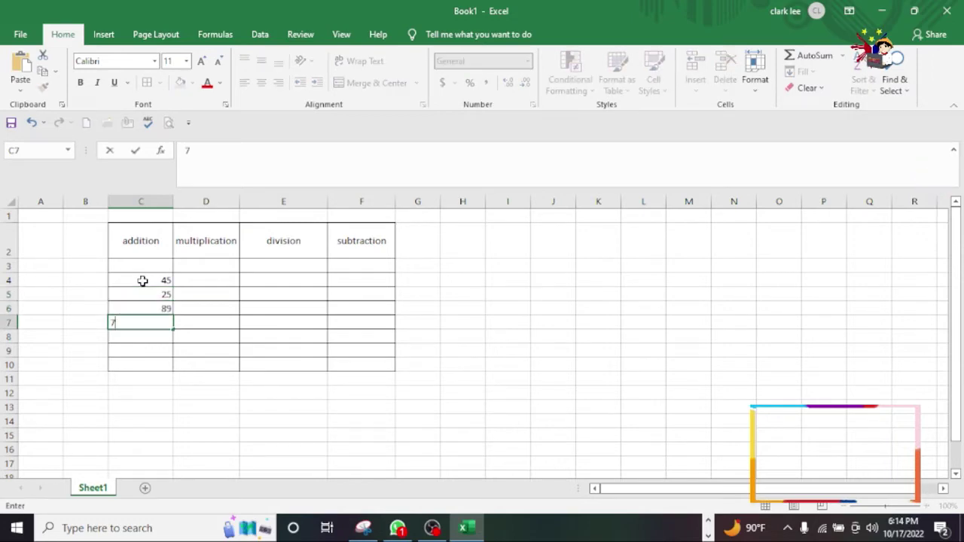
text(8)
key(Return)
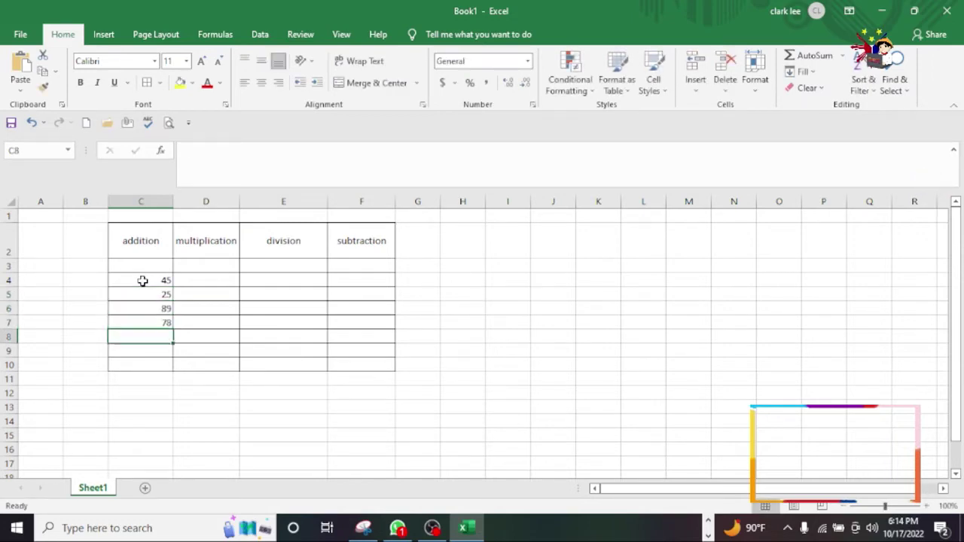
text(41)
key(Return)
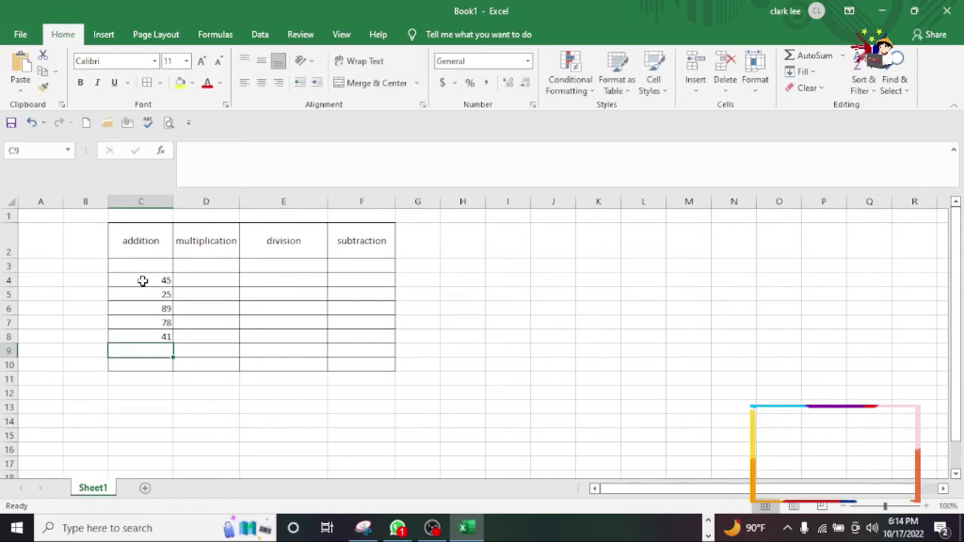
text(69)
key(Return)
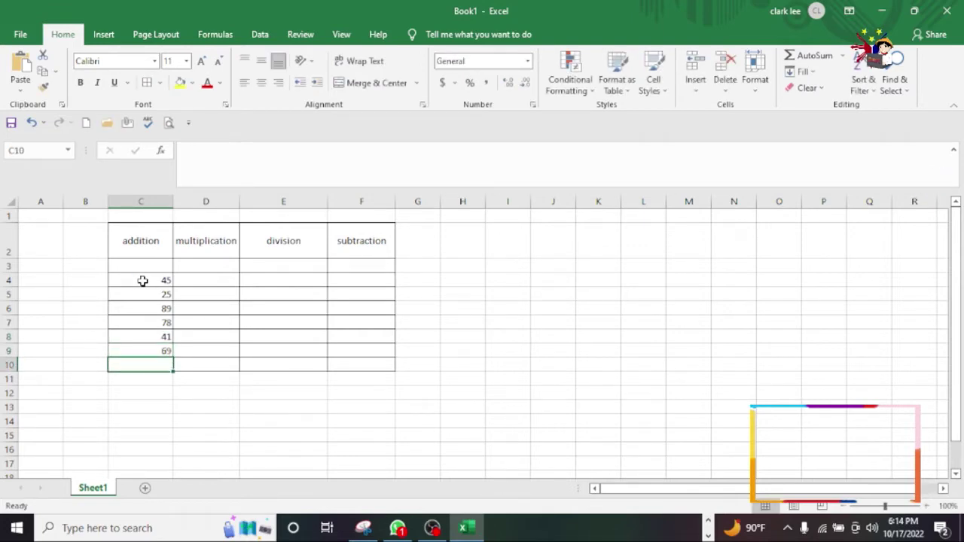
Label cell B10 as 'total'.
click(90, 364)
text(total)
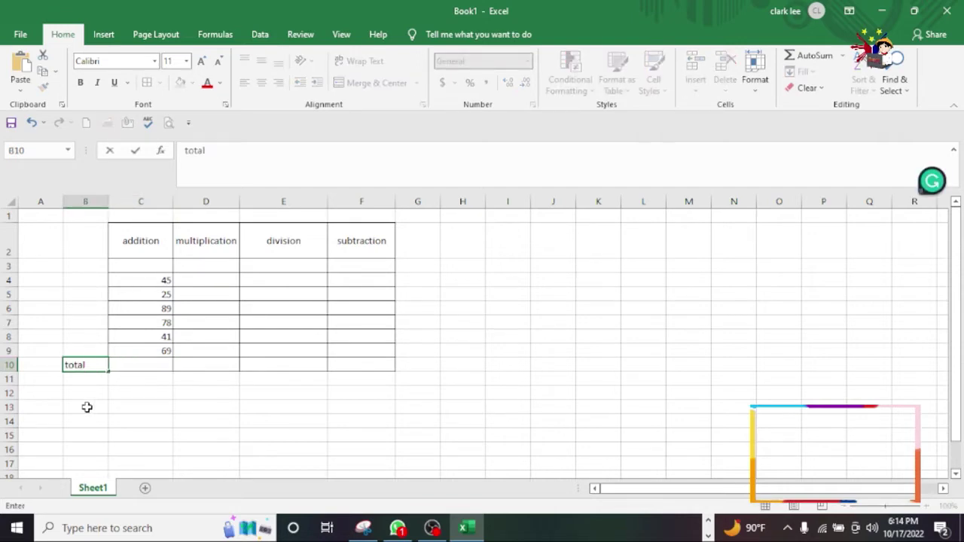
click(87, 422)
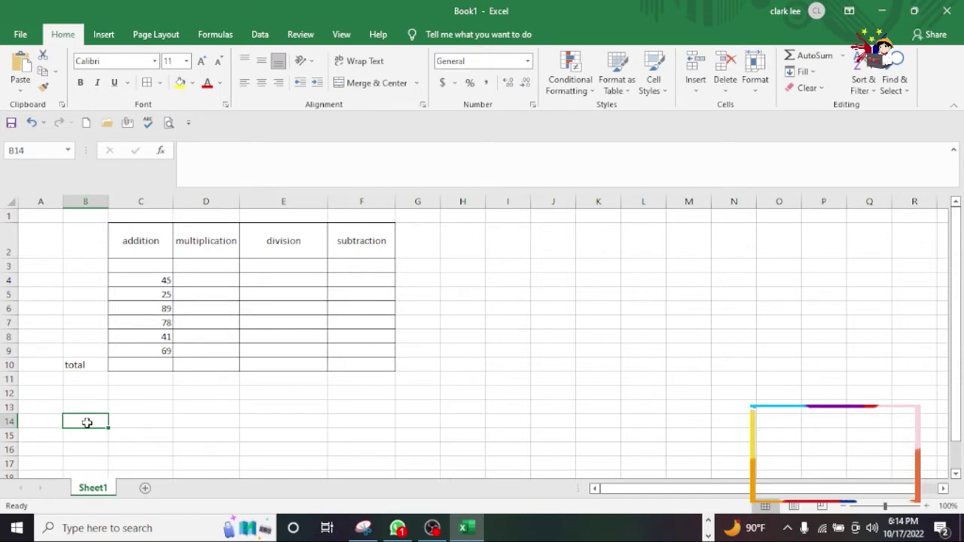
click(151, 367)
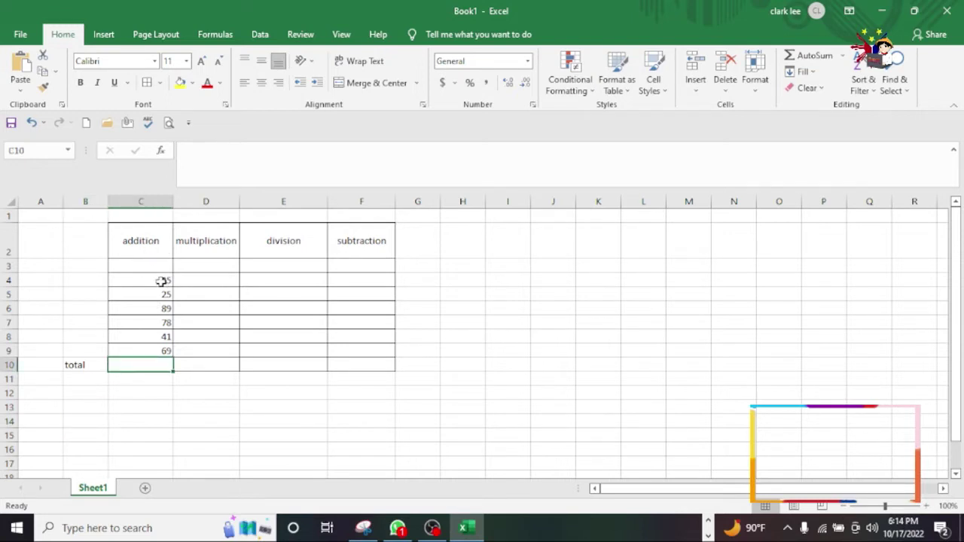
AutoSum C4:C9 into C10 to get 347, then check the formula.
drag(161, 280, 167, 351)
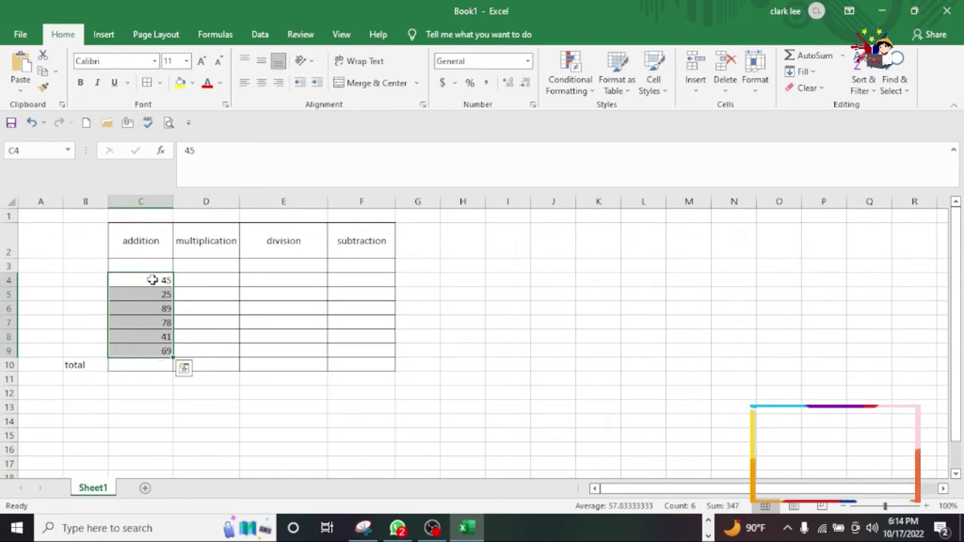
click(292, 395)
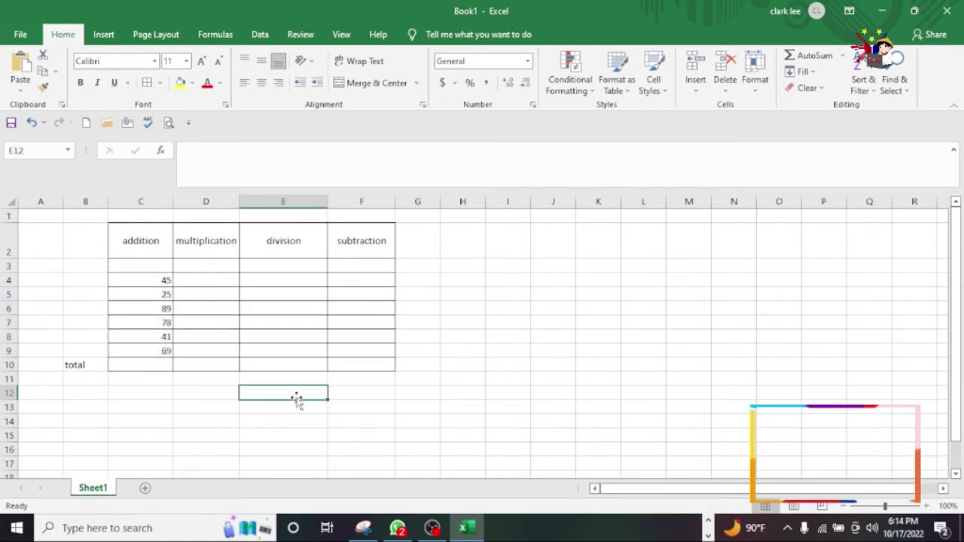
click(157, 361)
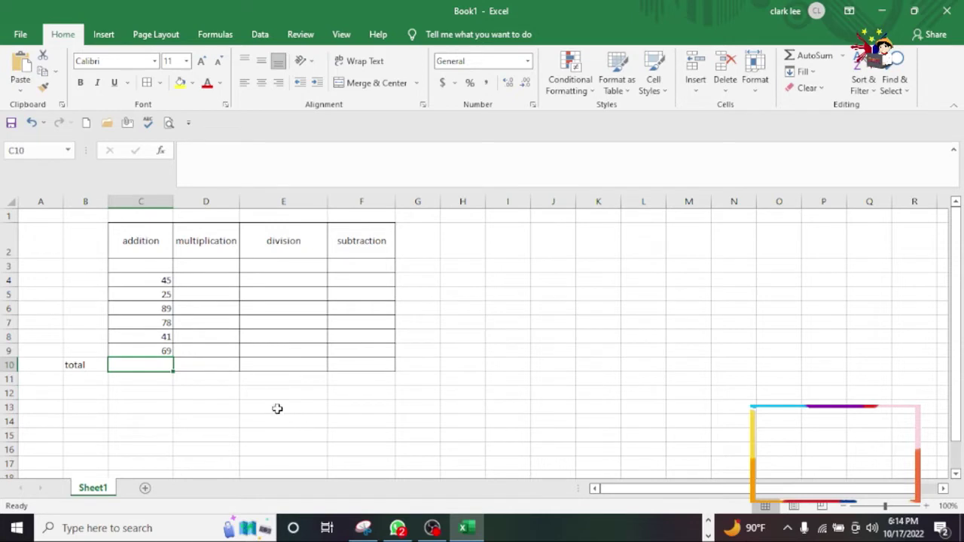
drag(157, 280, 155, 348)
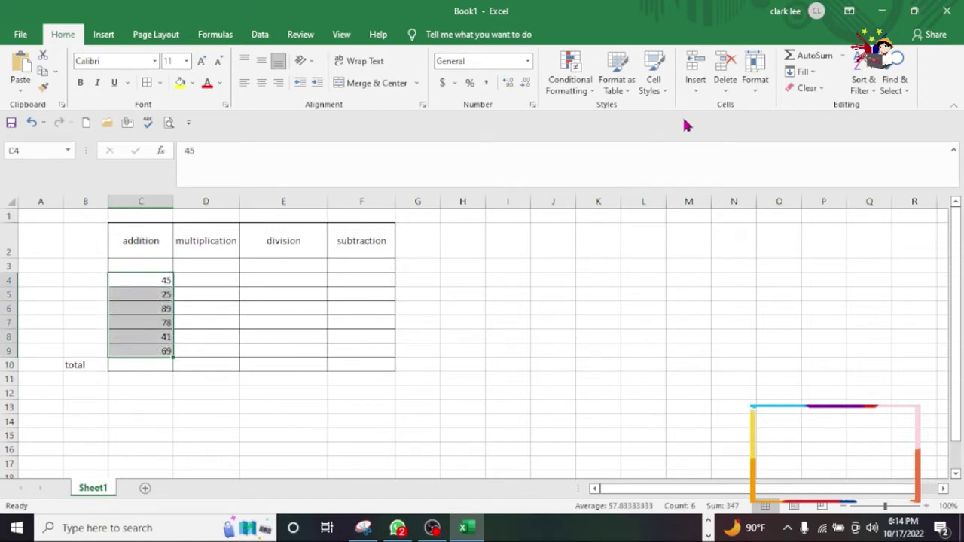
click(815, 56)
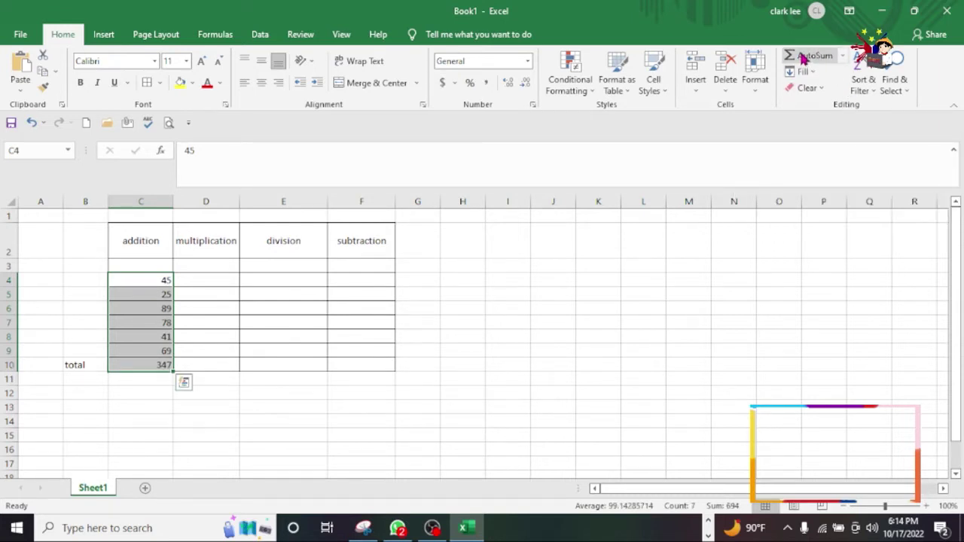
click(159, 378)
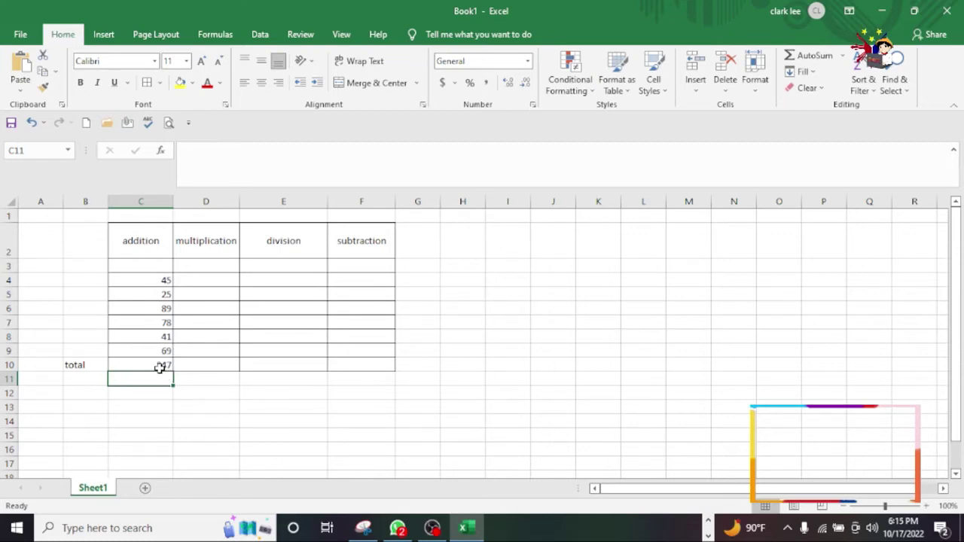
click(159, 367)
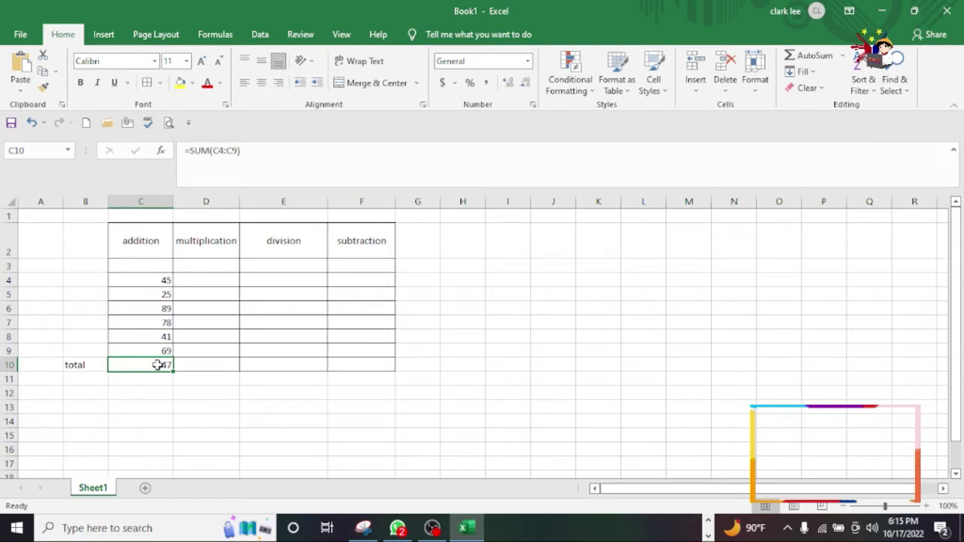
Try a range-reference formula in C10, then undo the #VALUE! result.
key(Delete)
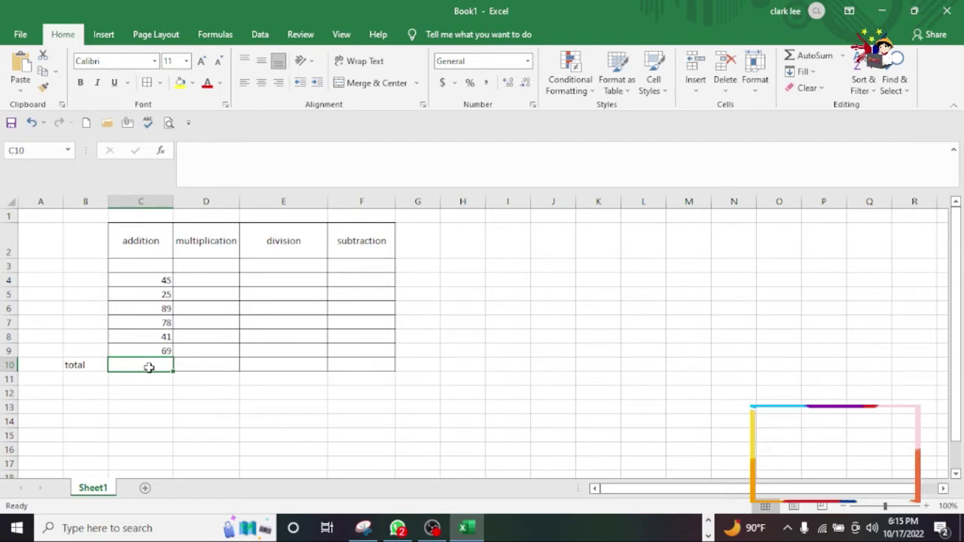
text(=)
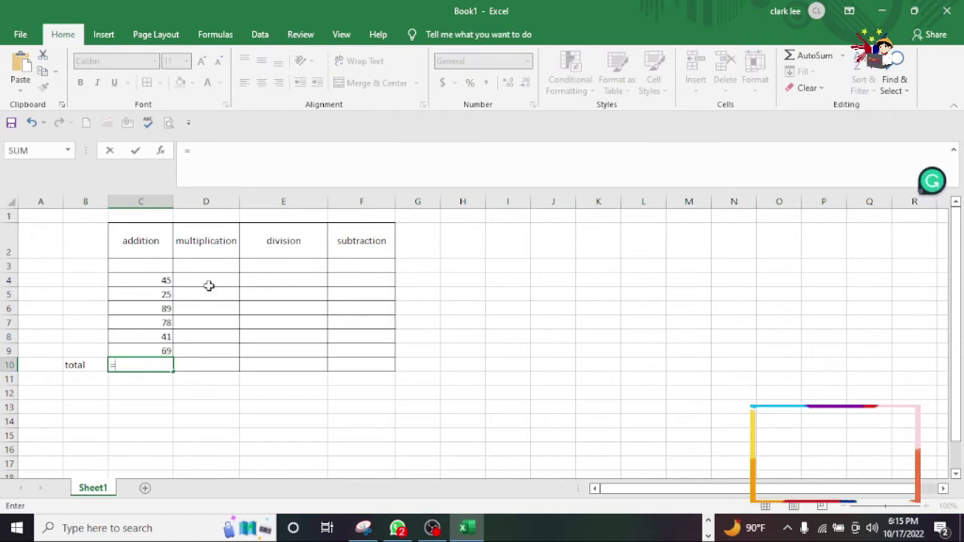
mouse_move(163, 278)
mouse_down()
mouse_move(129, 324)
mouse_move(166, 347)
mouse_up()
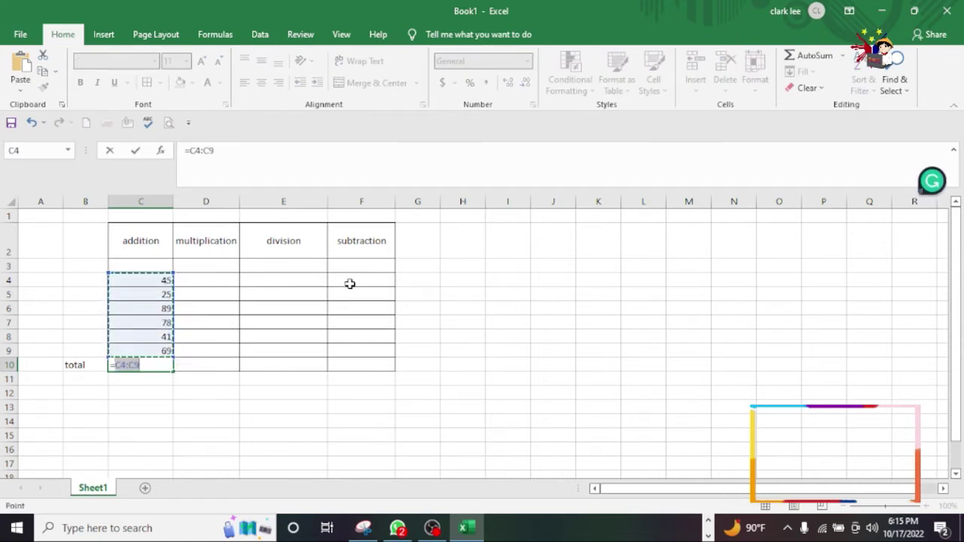
key(Return)
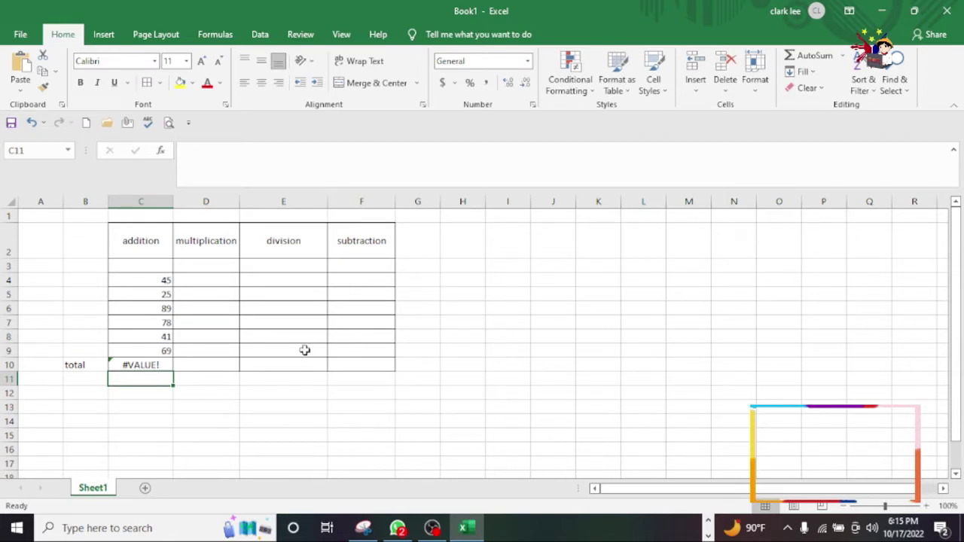
key(ctrl+z)
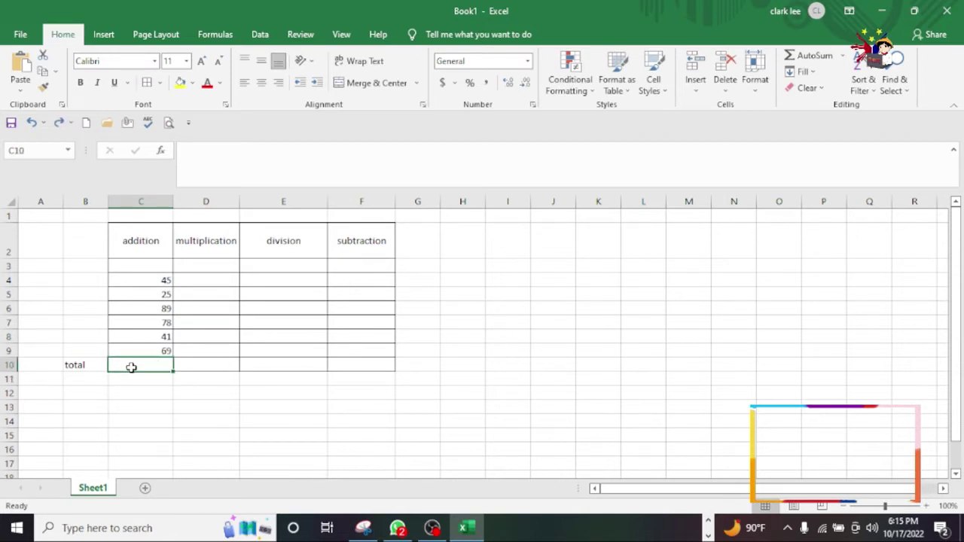
Start a C10 formula adding C4, C5, C6 and C7.
text(=)
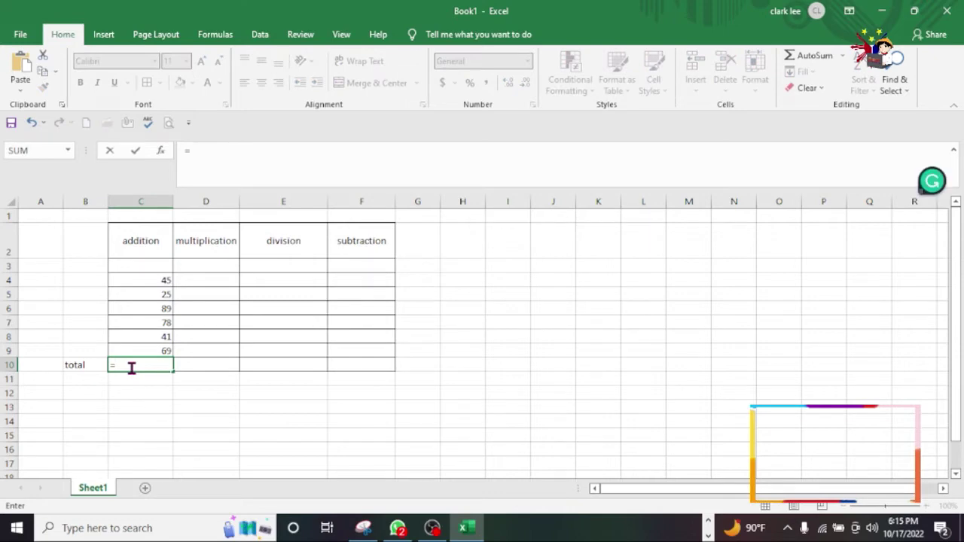
click(166, 278)
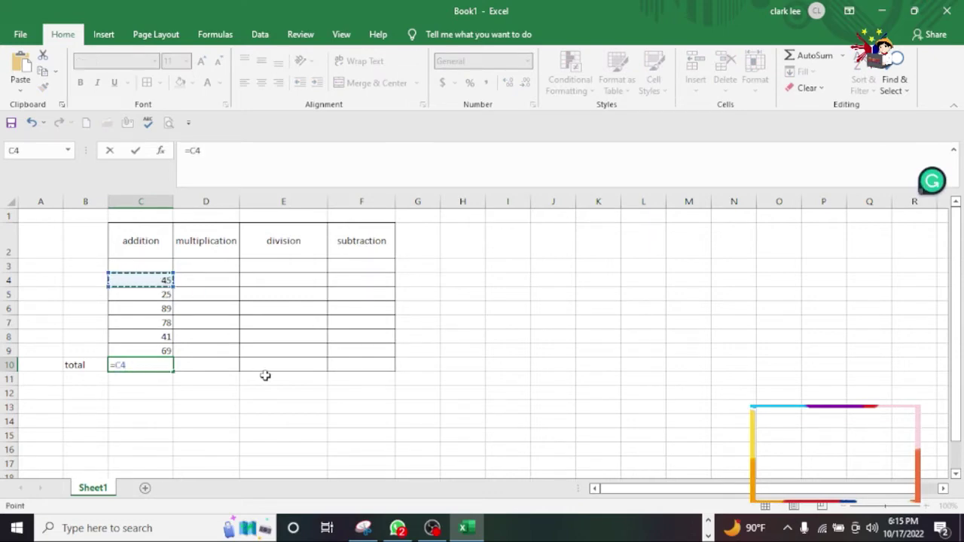
text(+)
click(156, 295)
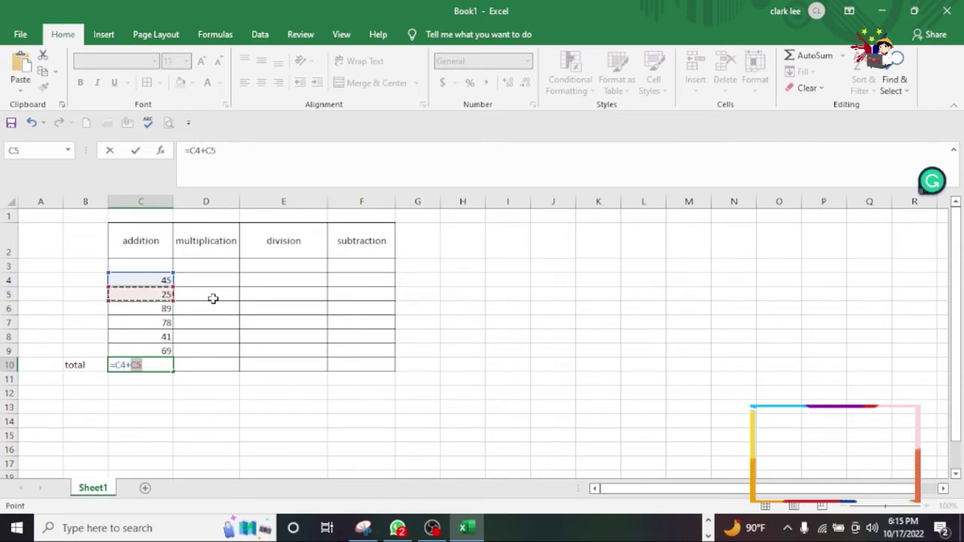
text(+)
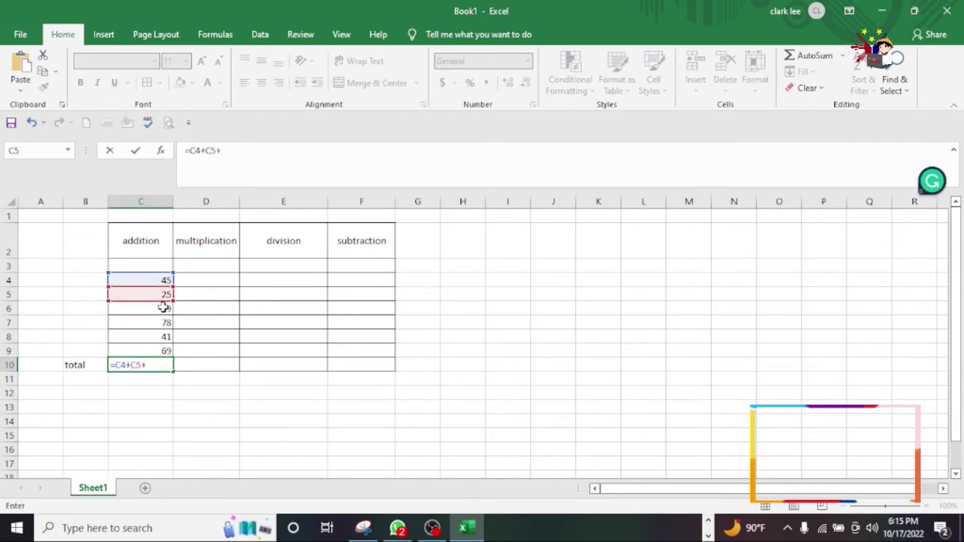
click(165, 309)
text(+)
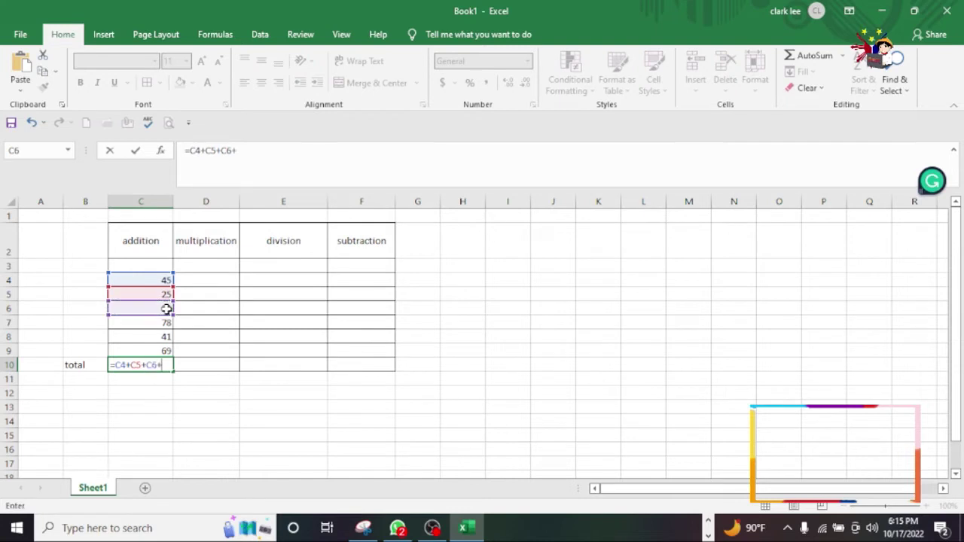
click(163, 323)
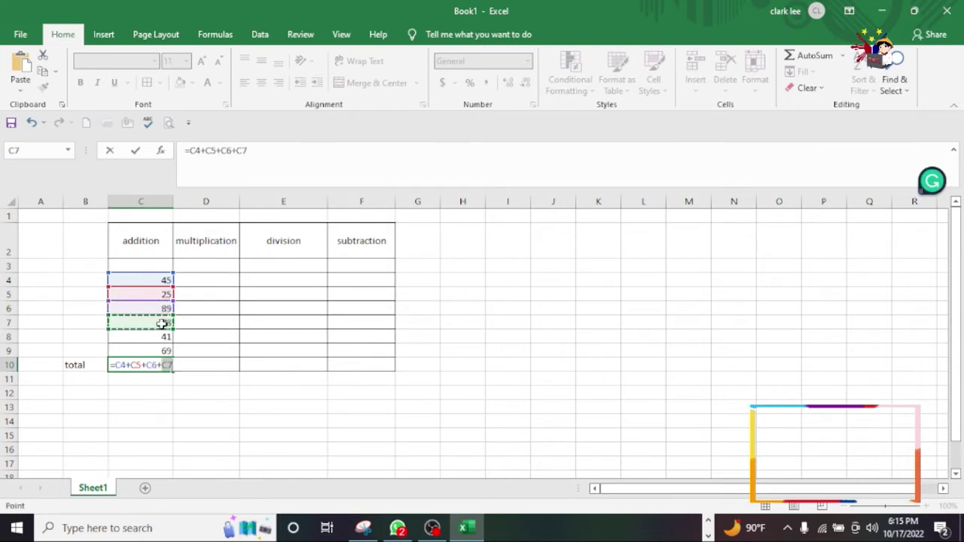
Add C8 and C9, accept the correction to get 347, then clear C10.
text(+)
click(166, 337)
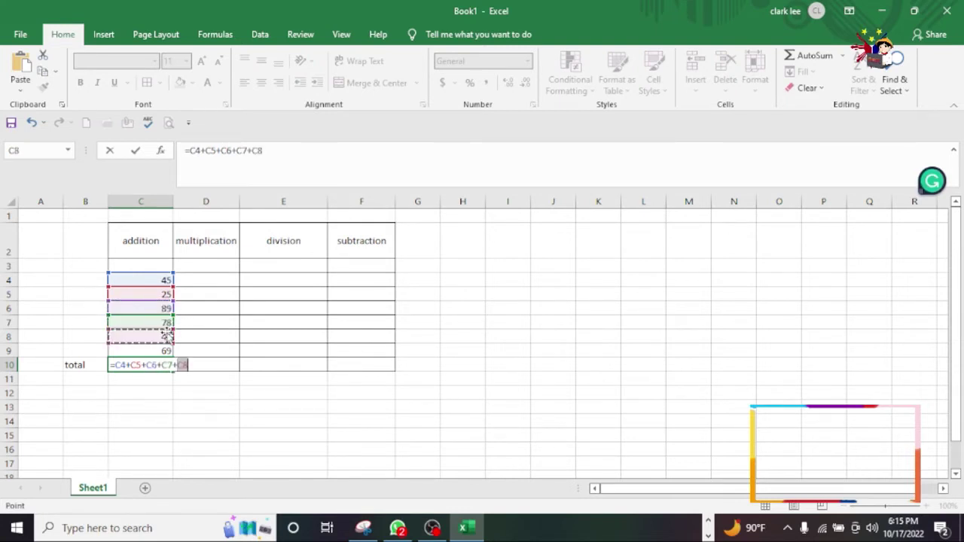
text(+)
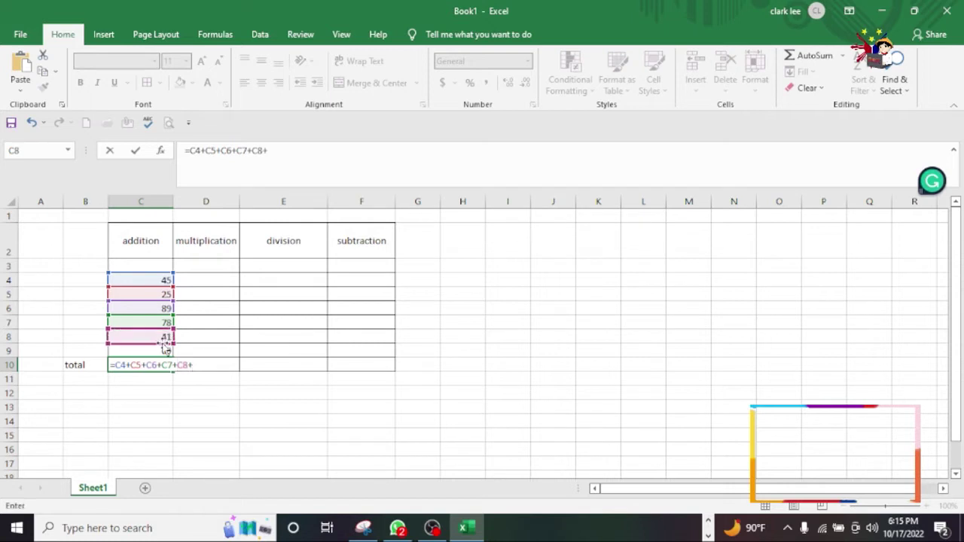
click(167, 349)
text(+)
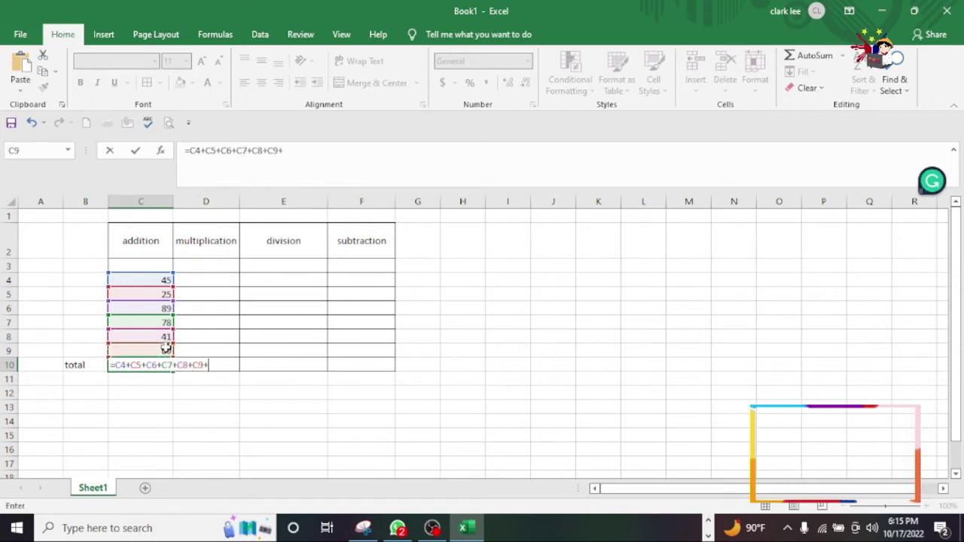
key(Return)
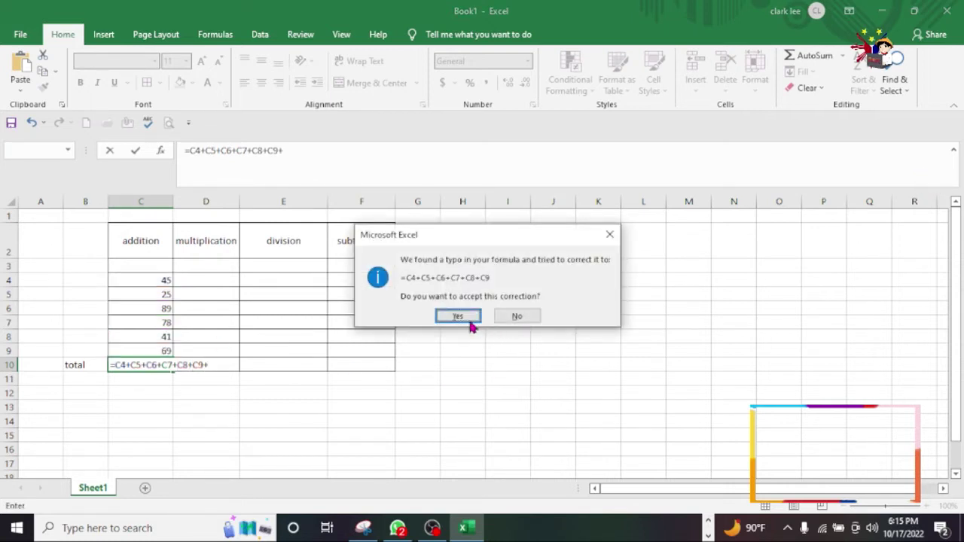
click(456, 317)
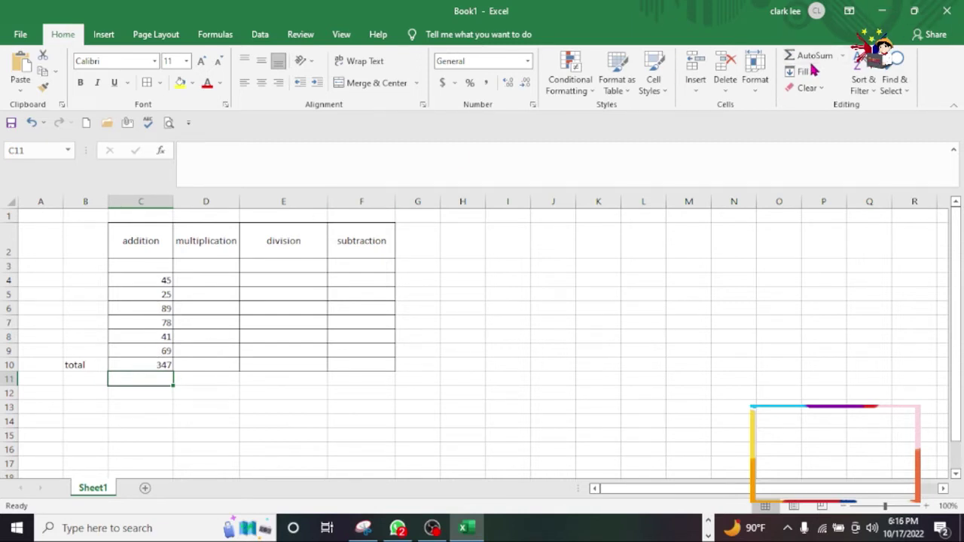
click(153, 365)
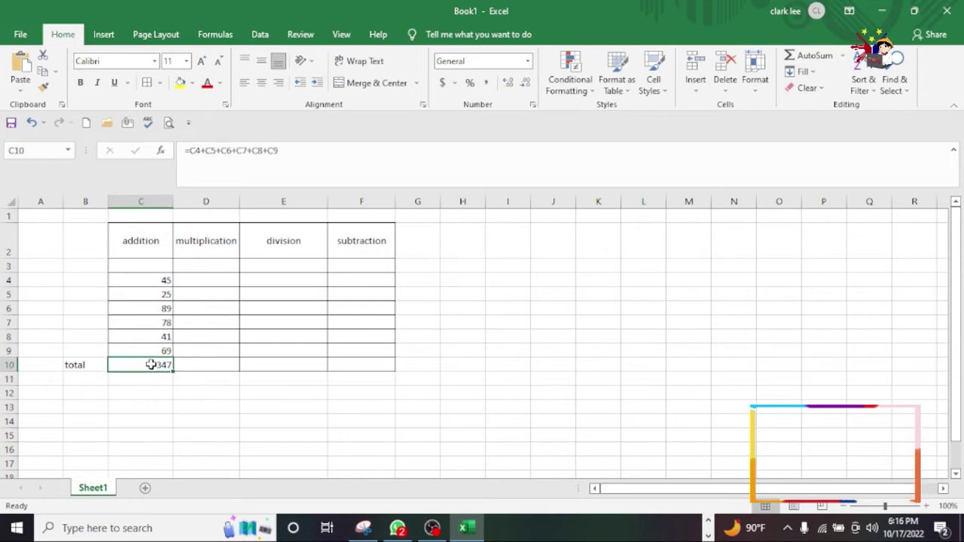
key(Delete)
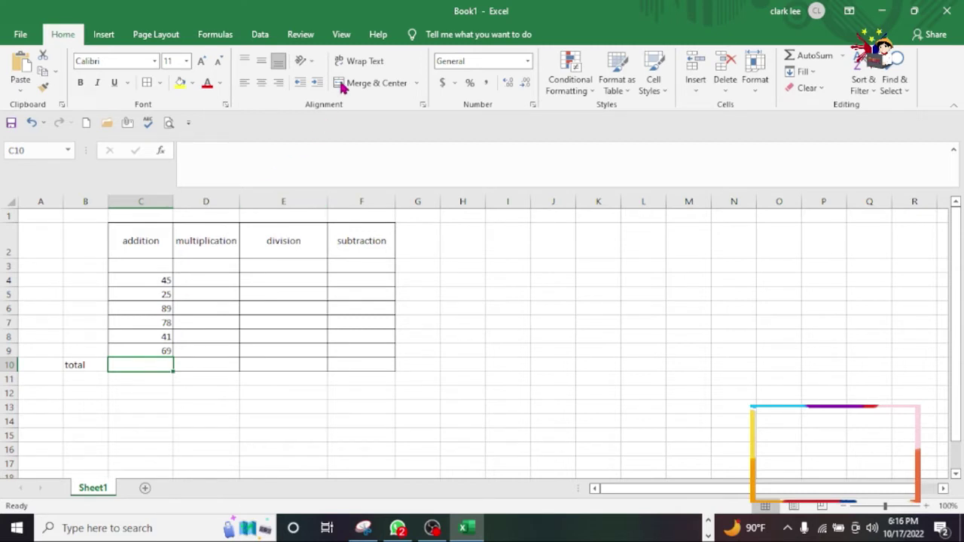
Put a SUM formula over C4:C9 into C10 via Insert Function, giving 347.
drag(166, 280, 152, 348)
click(140, 365)
click(161, 151)
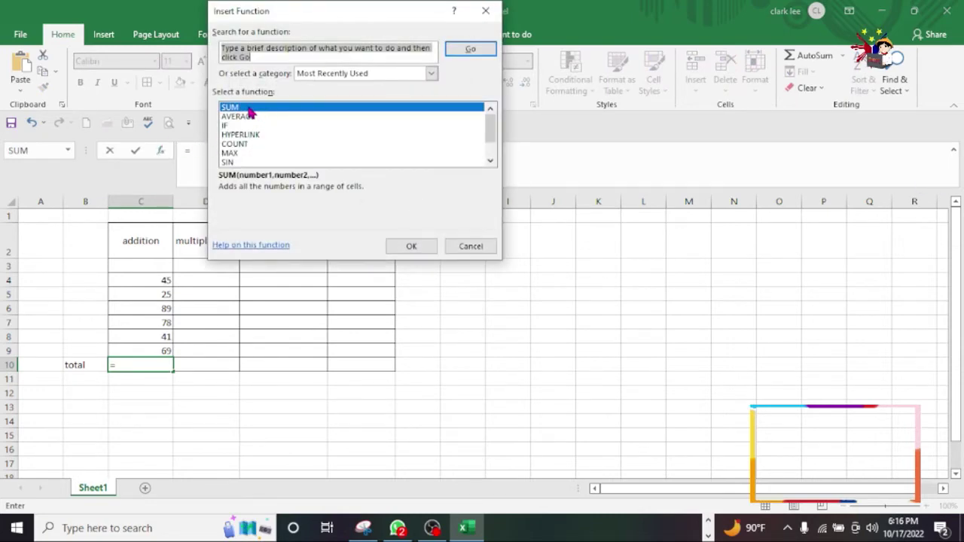
click(411, 248)
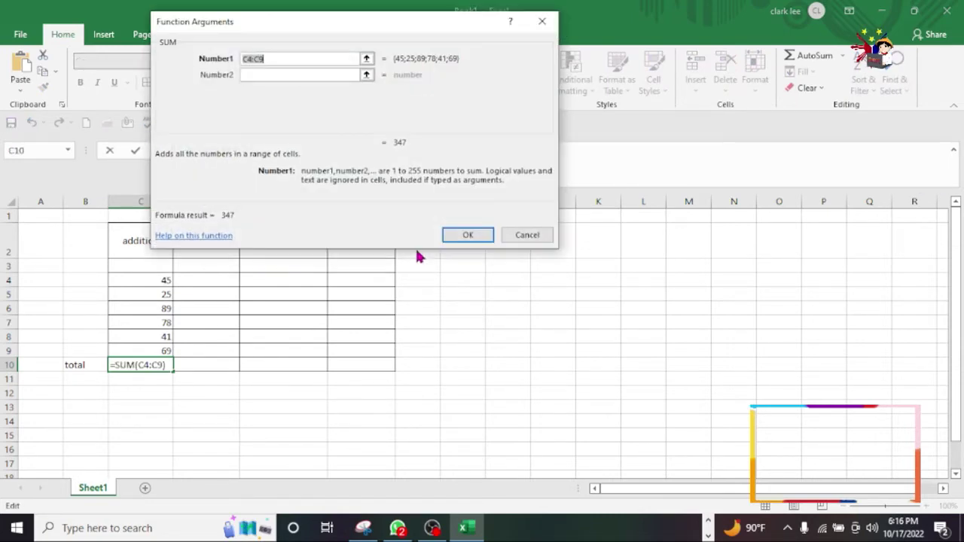
click(467, 235)
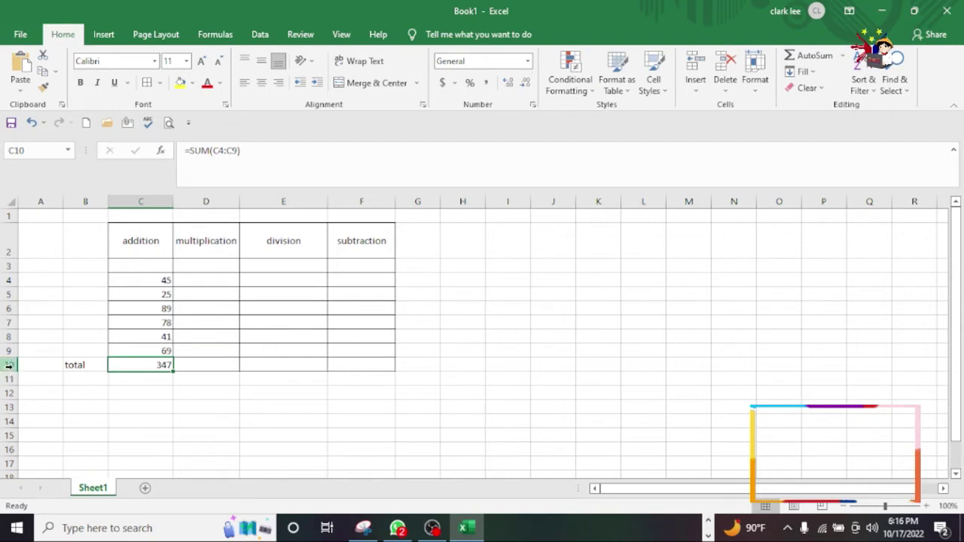
Heighten row 10 and centre 347 both horizontally and vertically in C10.
drag(10, 372, 10, 397)
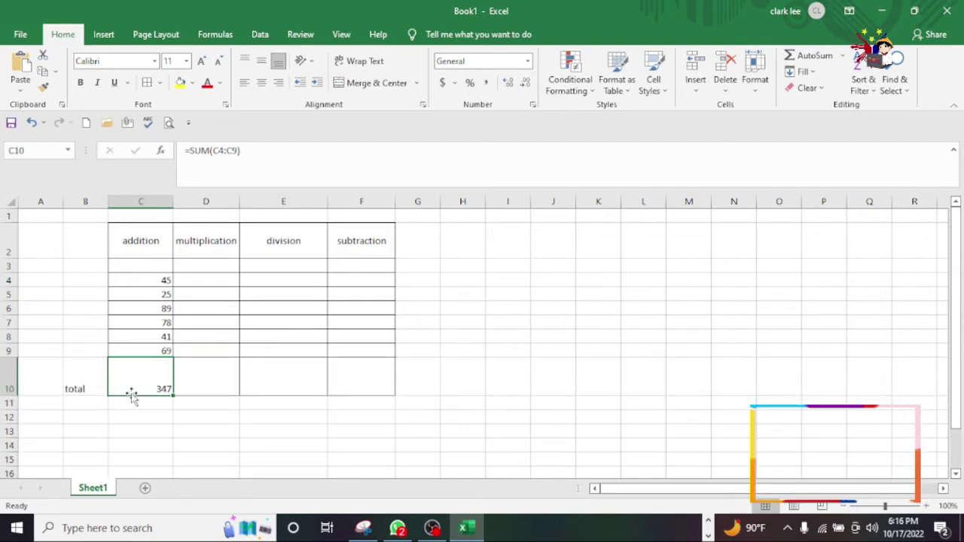
click(261, 82)
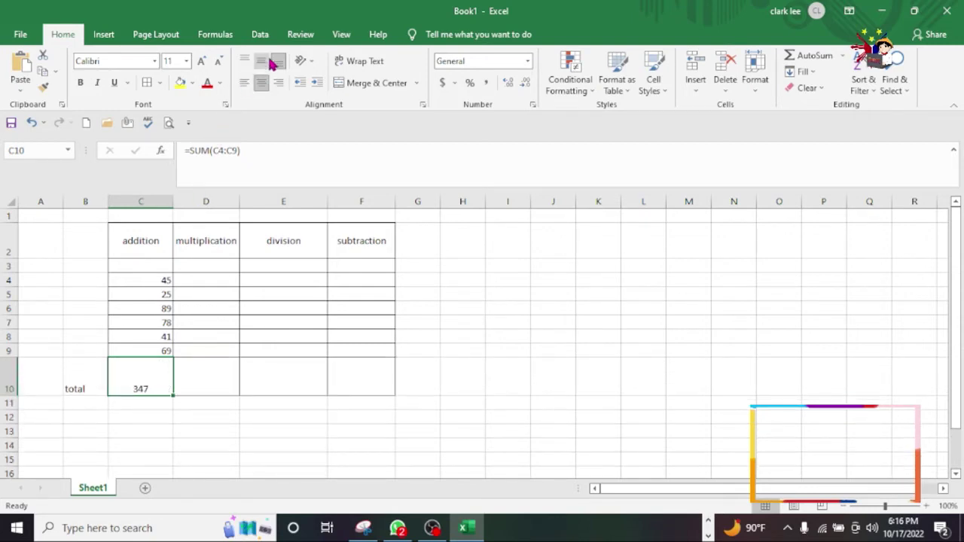
click(261, 60)
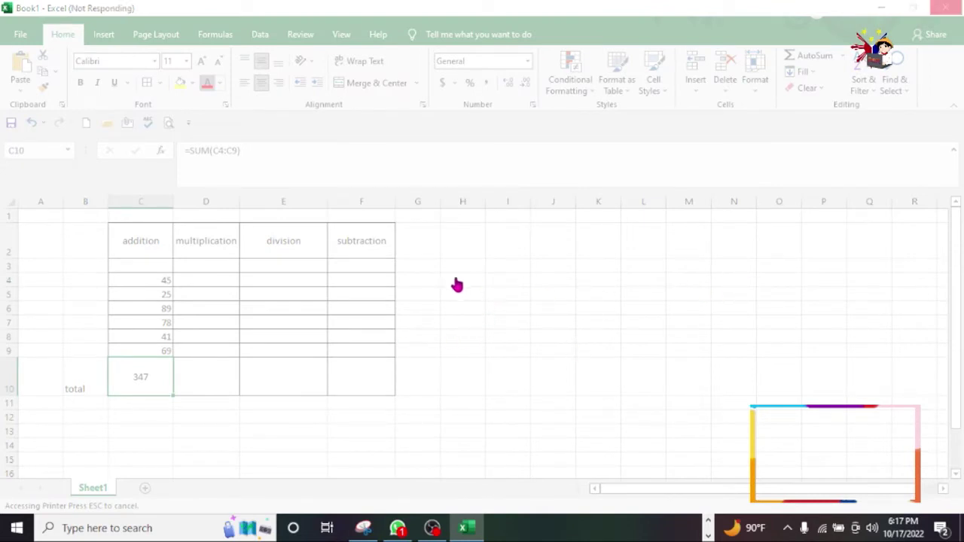
End Google Chrome and Microsoft PowerPoint in Task Manager, then dismiss Task Manager.
key(ctrl+shift+Escape)
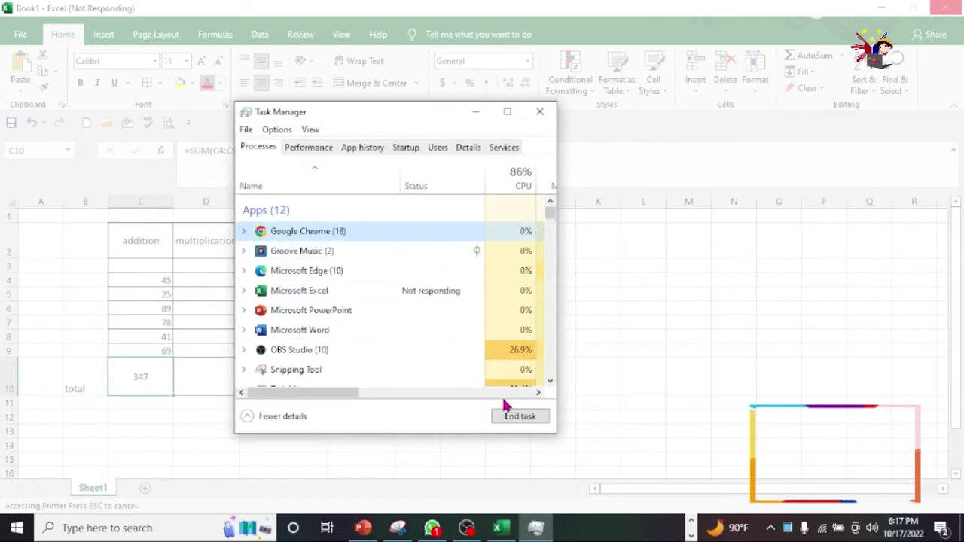
click(529, 416)
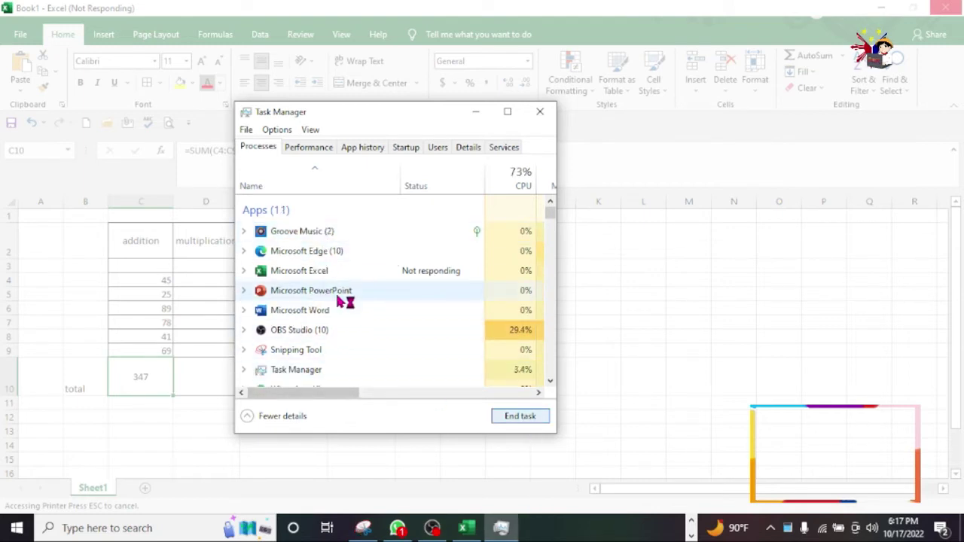
click(521, 416)
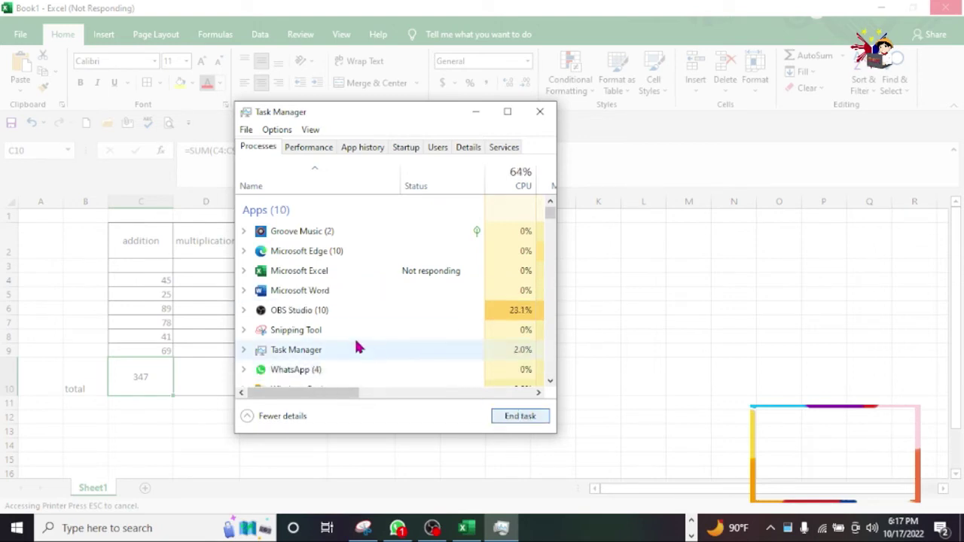
click(322, 312)
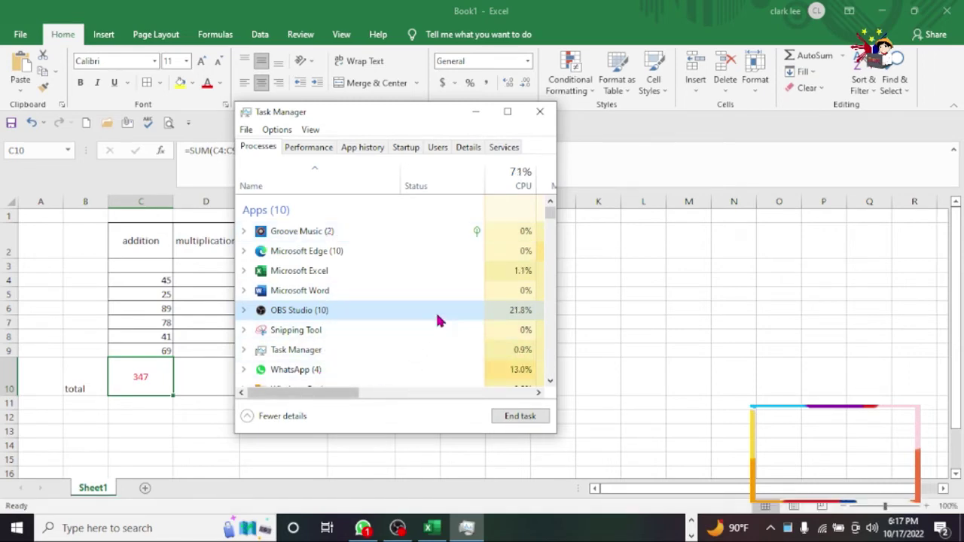
click(475, 112)
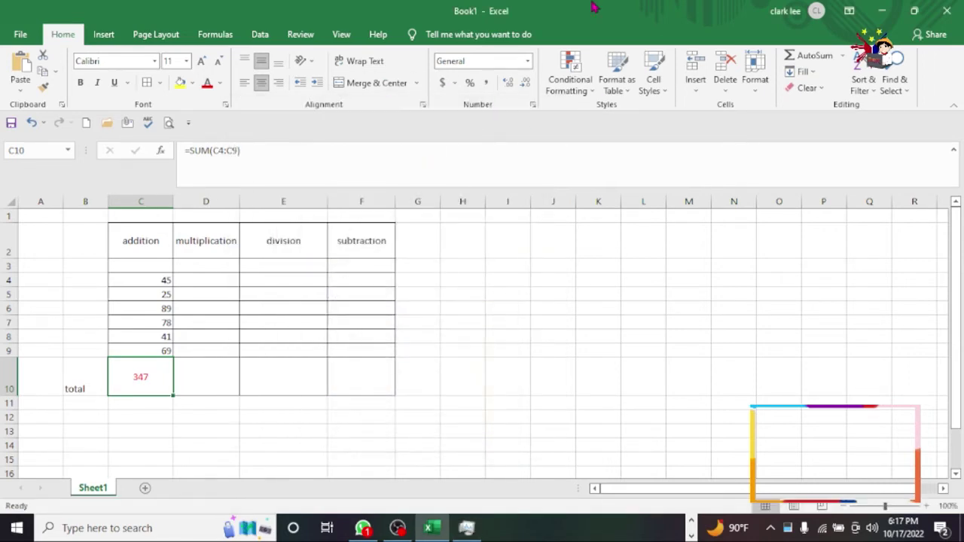
Copy the addition numbers C4:C9 and paste them into D4:D9.
click(204, 278)
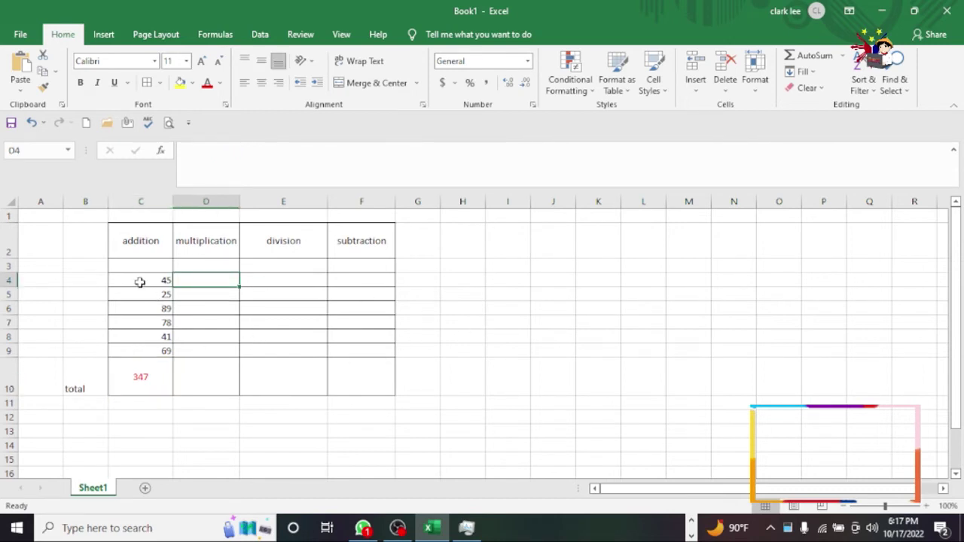
drag(163, 281, 164, 350)
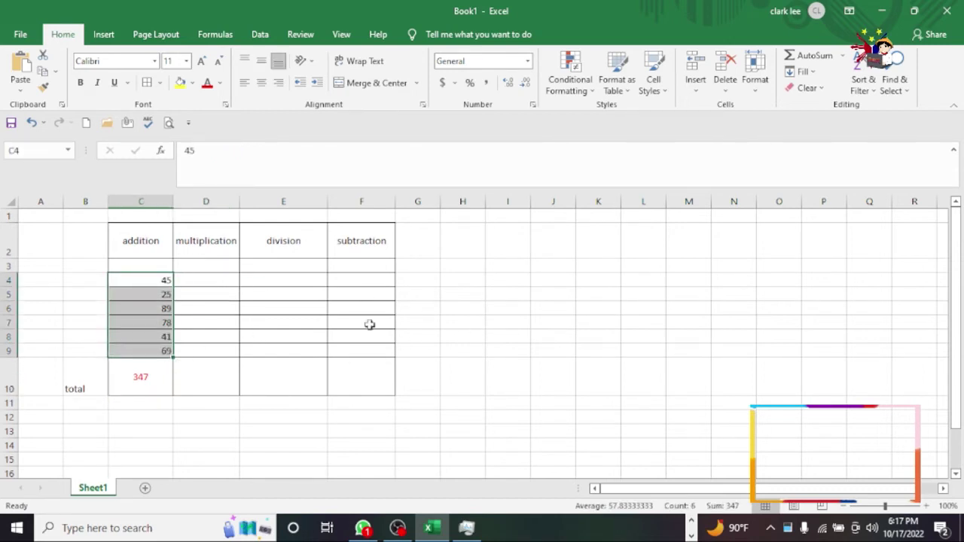
key(ctrl+c)
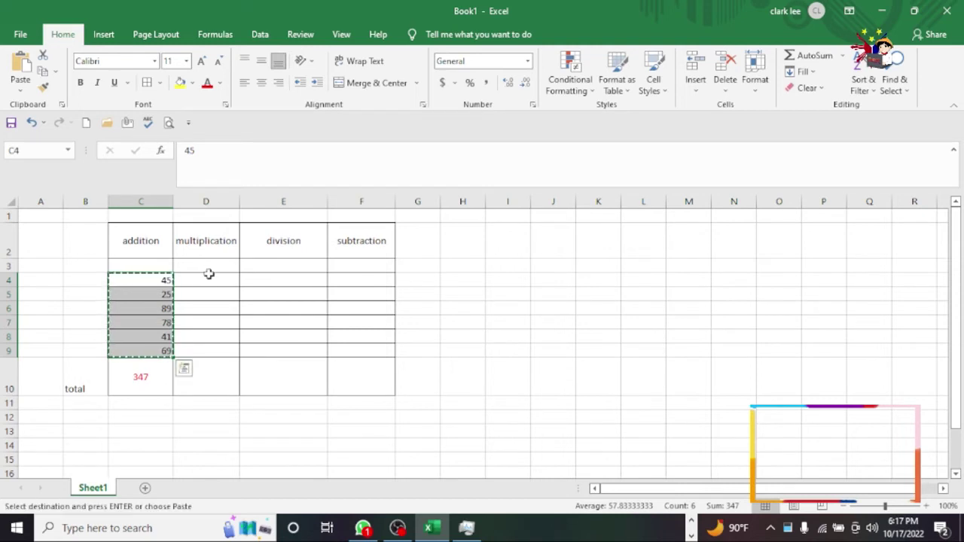
drag(209, 273, 200, 350)
key(ctrl+v)
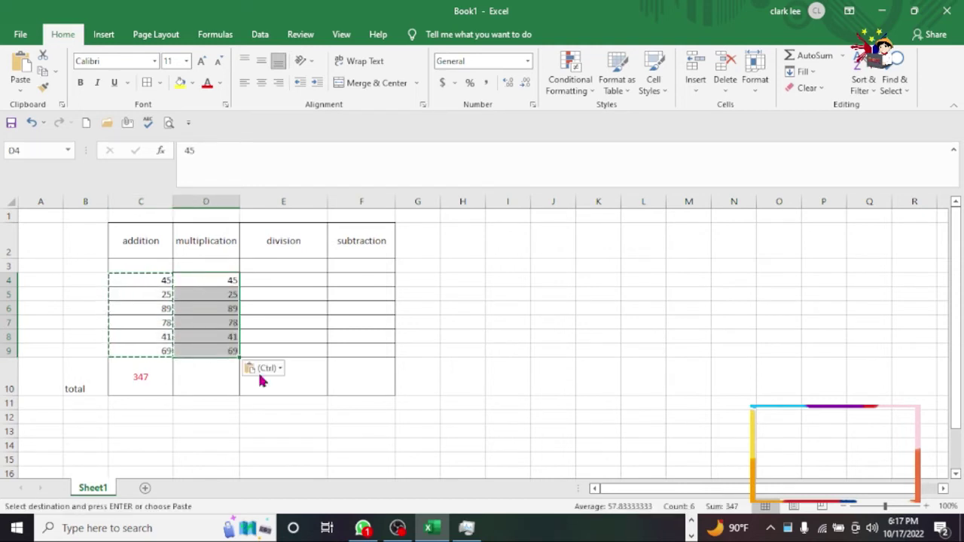
click(318, 340)
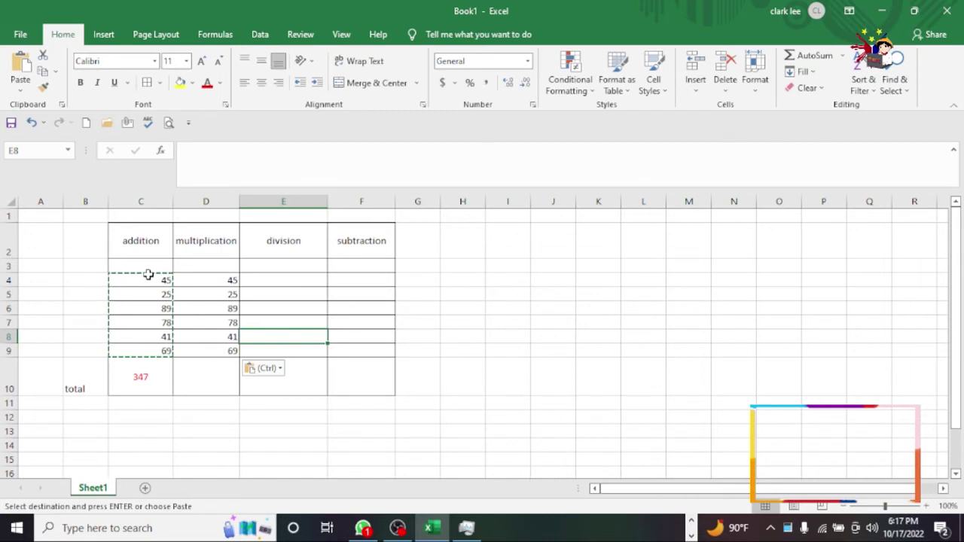
Recopy C4:C9 and paste them as values into D4:D9 (45, 25, 89, 78, 41, 69).
drag(151, 276, 165, 343)
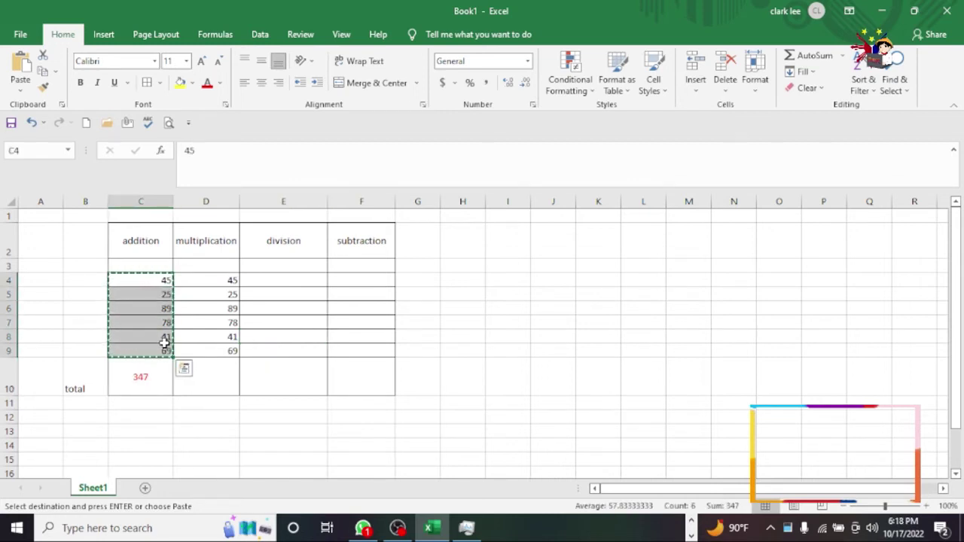
right_click(159, 330)
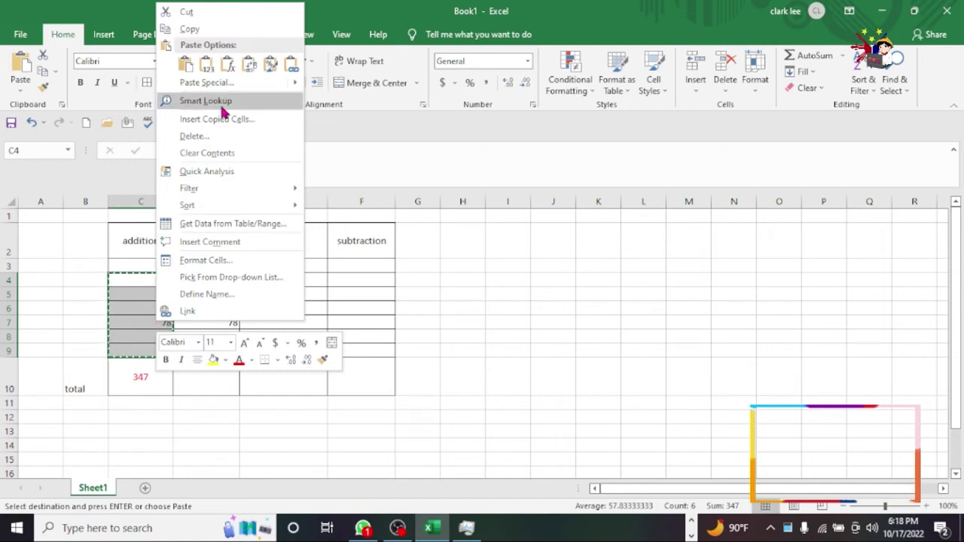
click(189, 28)
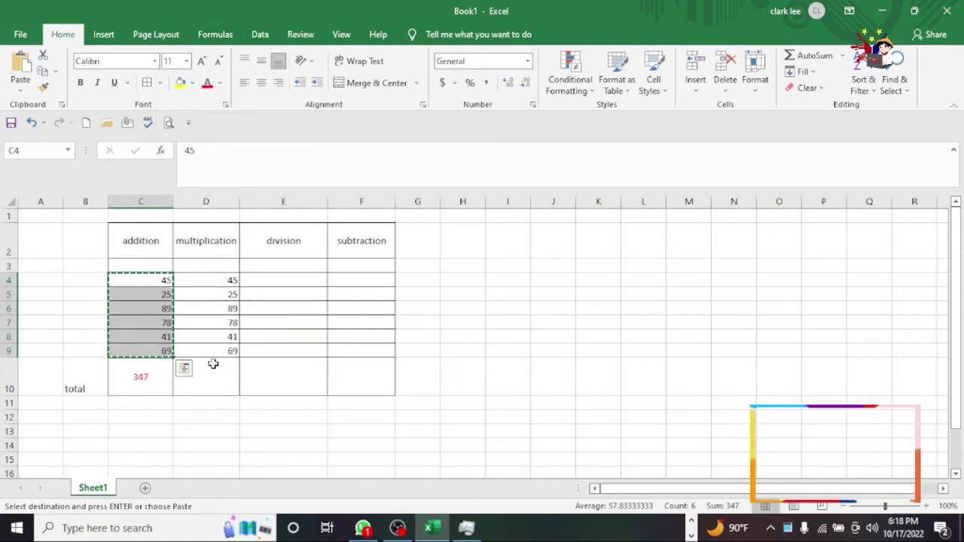
drag(232, 277, 230, 351)
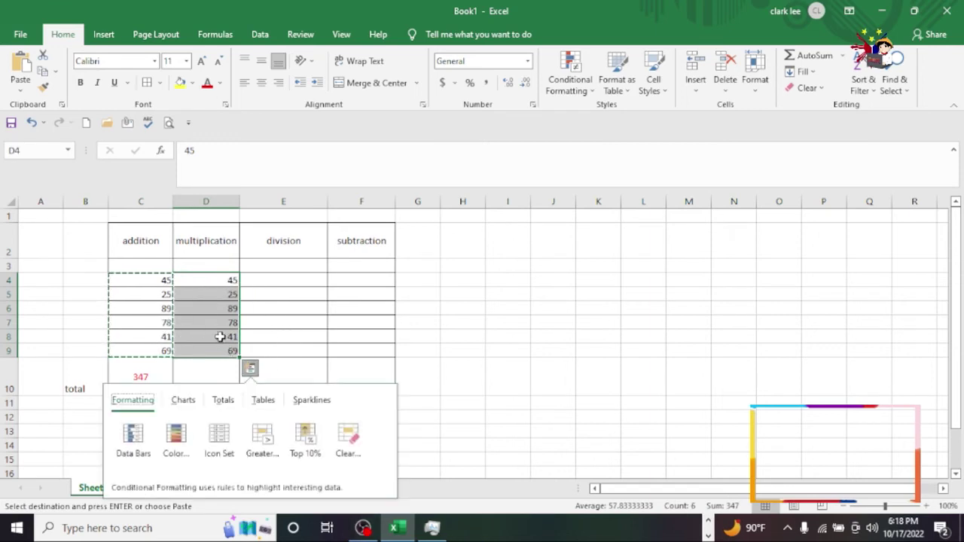
right_click(218, 335)
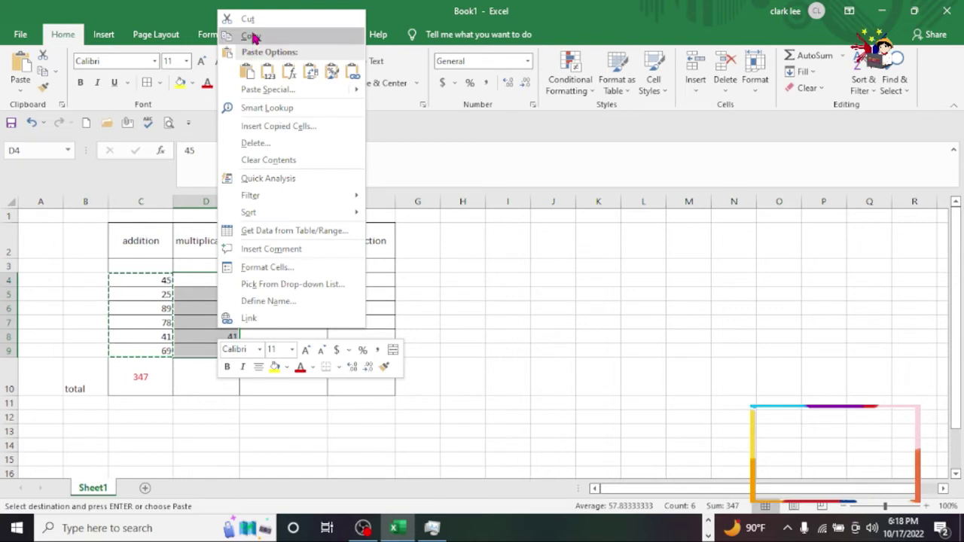
click(248, 72)
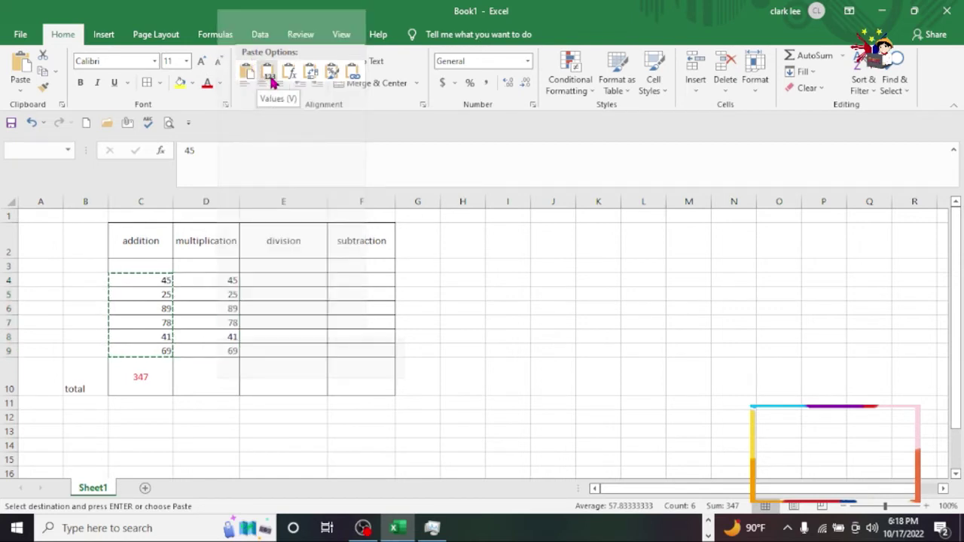
click(319, 324)
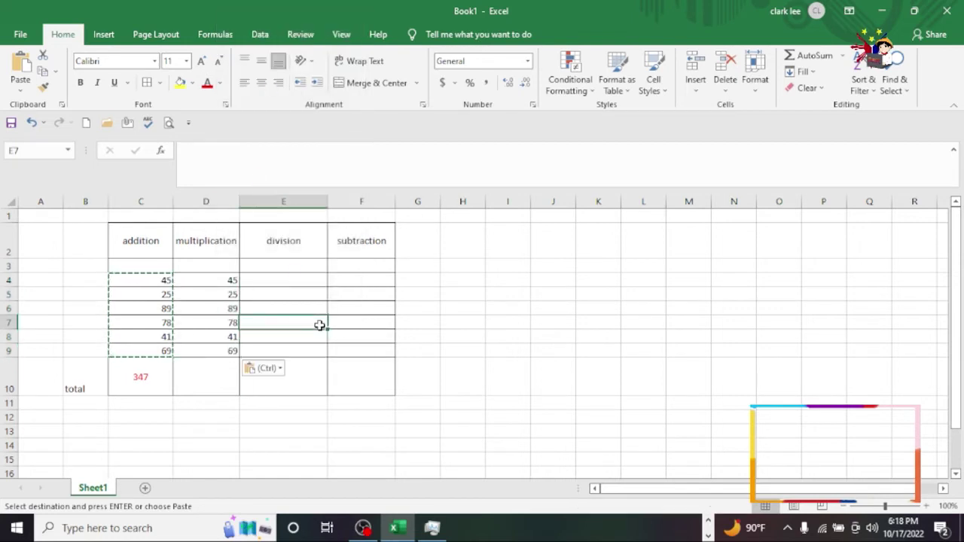
click(230, 386)
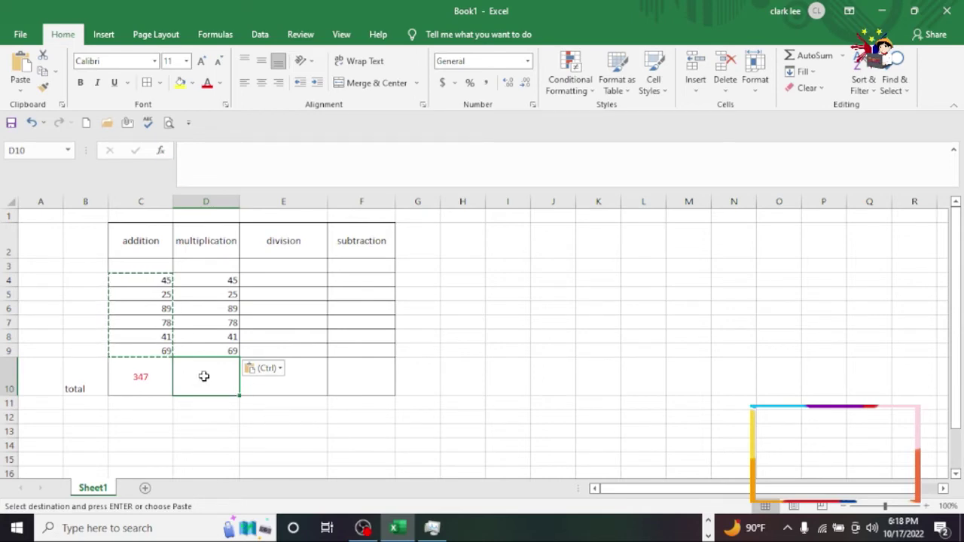
click(160, 150)
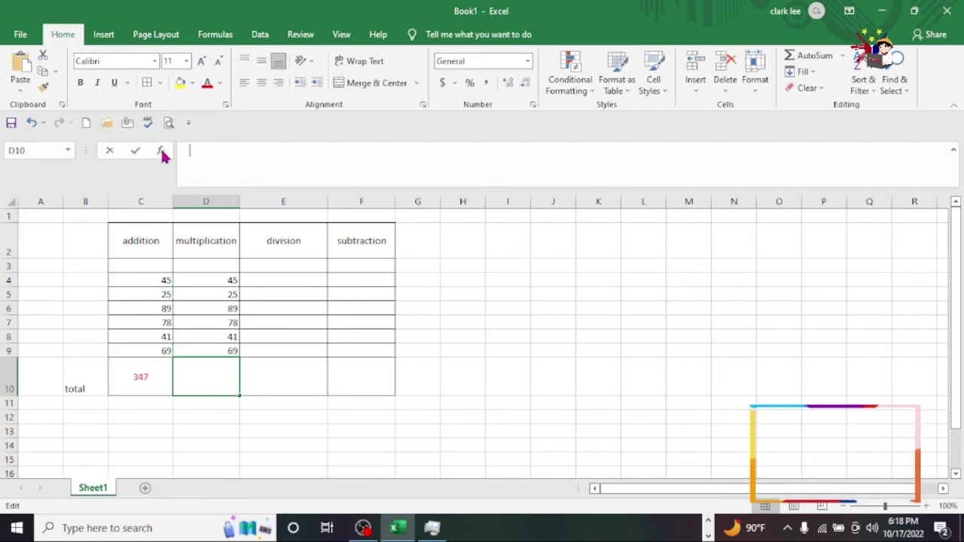
scroll(300, 140, down, 1)
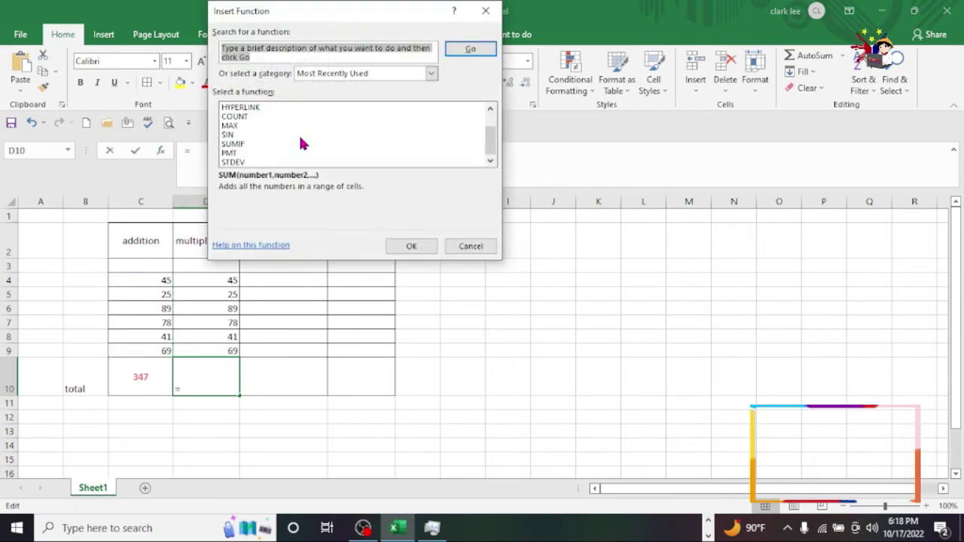
scroll(326, 158, up, 1)
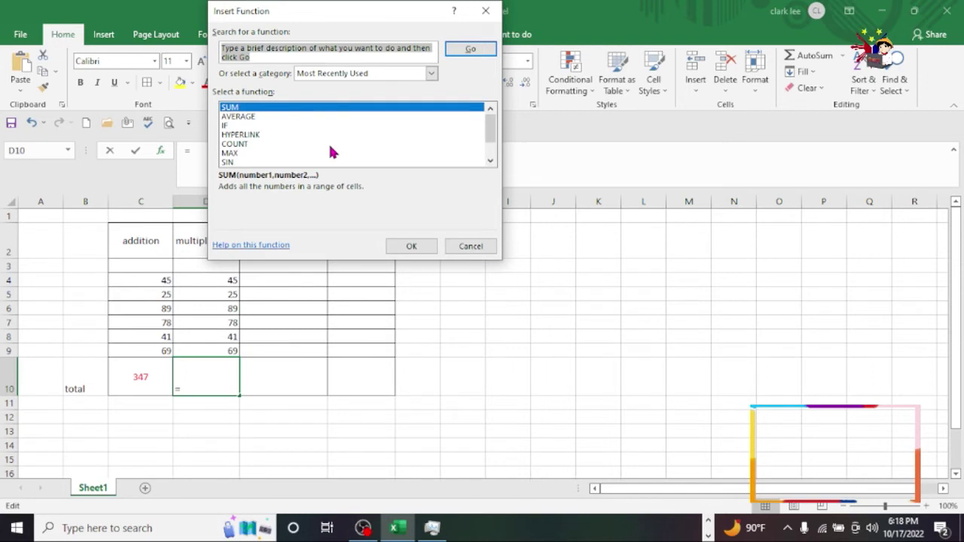
scroll(330, 149, down, 1)
scroll(330, 149, up, 1)
scroll(330, 149, down, 1)
scroll(331, 149, up, 1)
scroll(330, 148, down, 1)
scroll(330, 147, up, 1)
scroll(330, 147, down, 1)
scroll(324, 139, up, 1)
scroll(269, 138, down, 1)
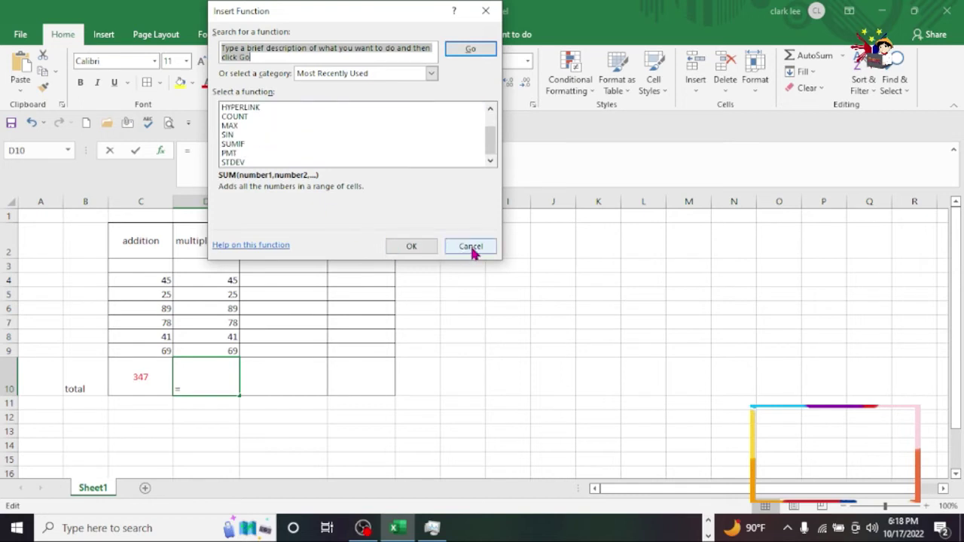
click(432, 73)
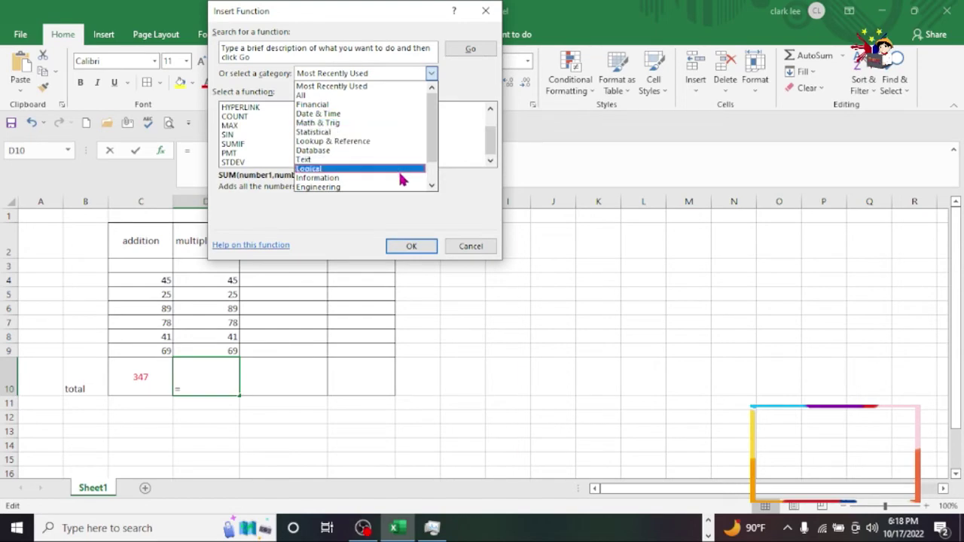
click(457, 125)
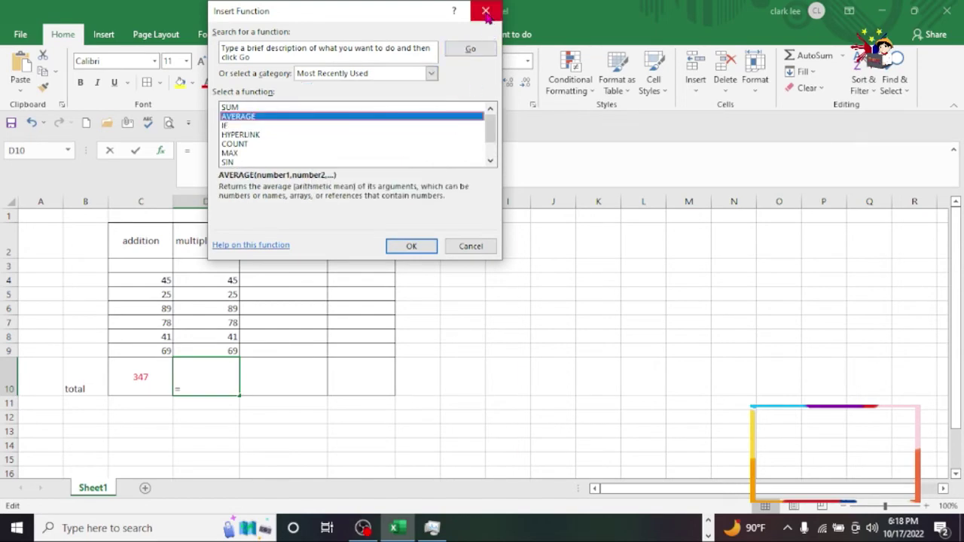
key(Escape)
click(225, 281)
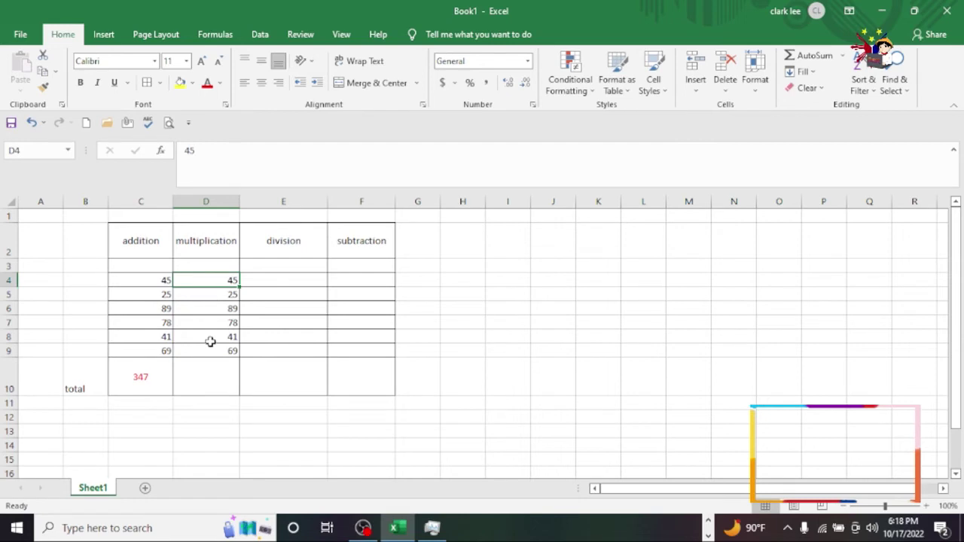
click(217, 377)
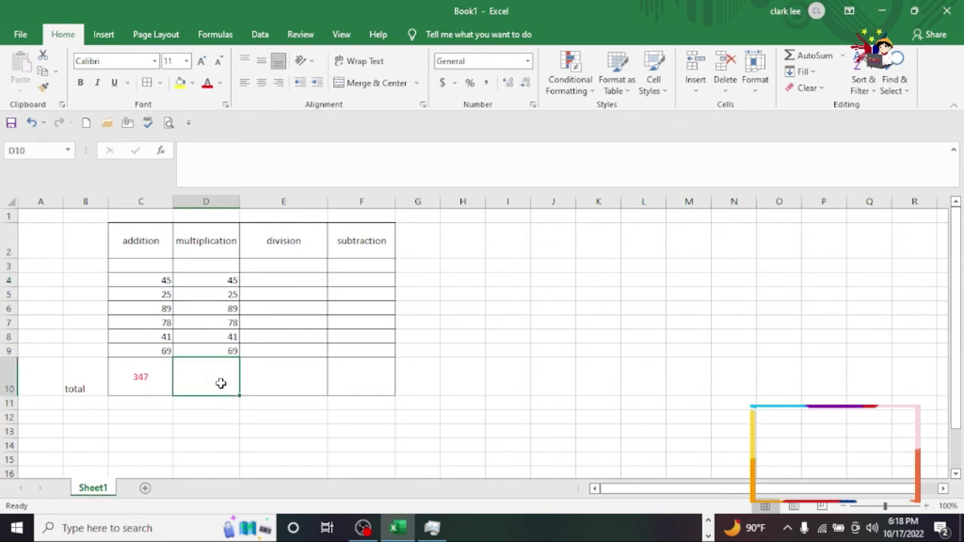
click(231, 279)
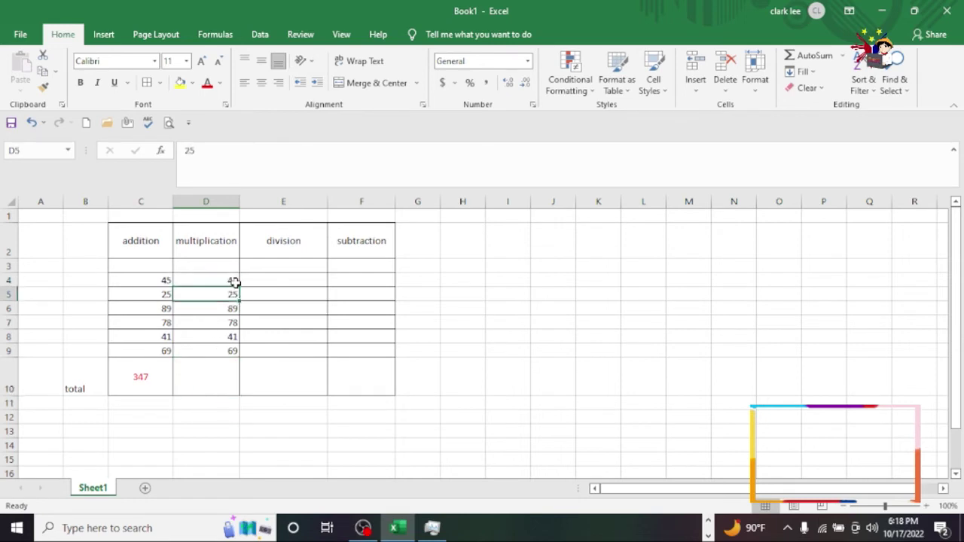
click(232, 280)
click(230, 308)
click(230, 336)
drag(231, 278, 235, 351)
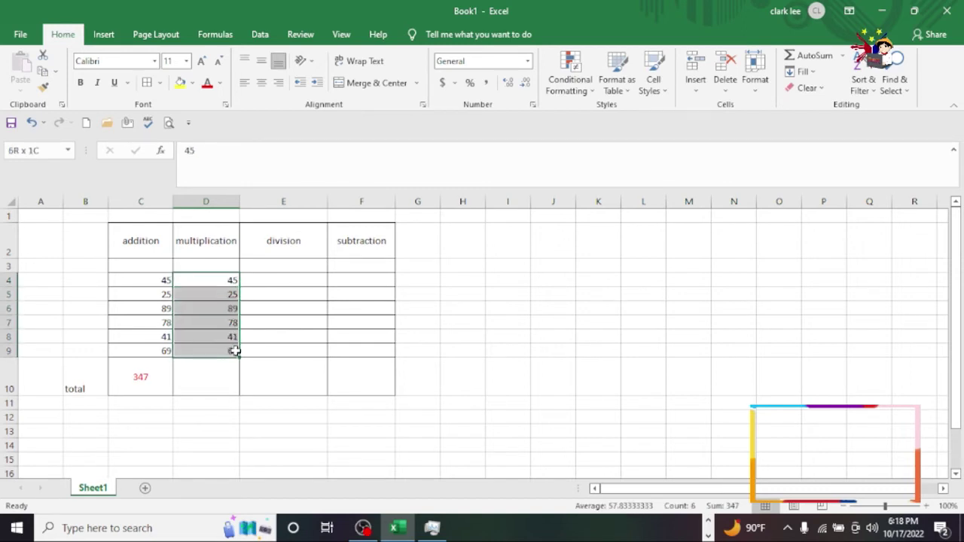
click(161, 150)
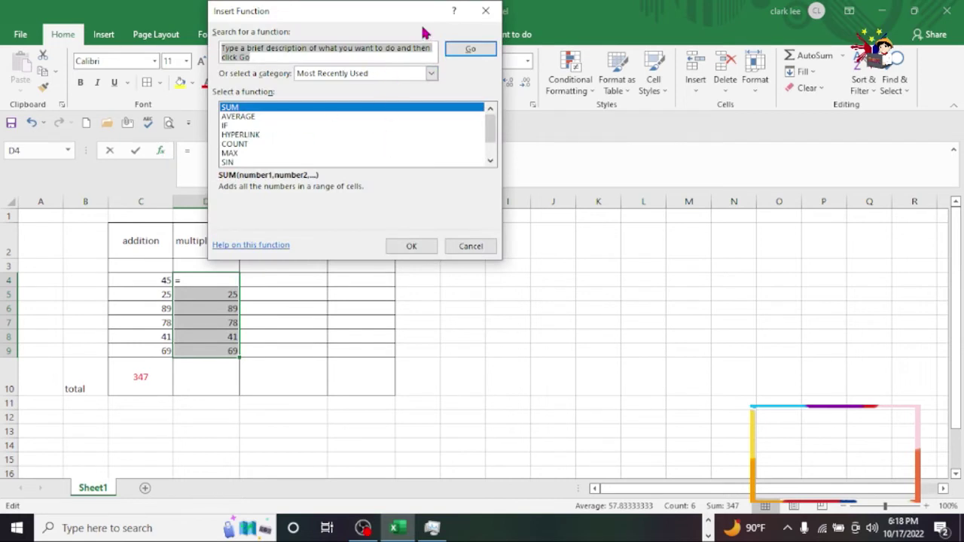
click(485, 11)
click(283, 349)
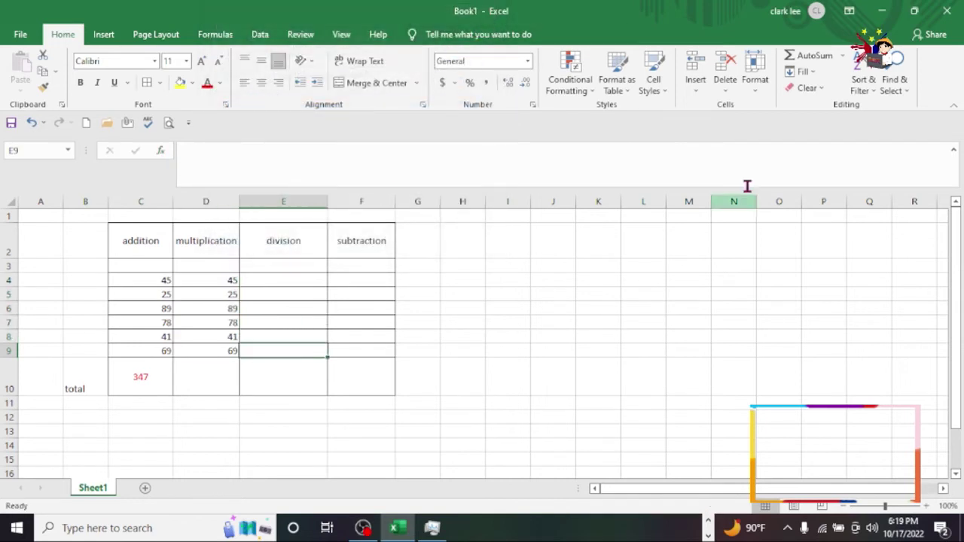
click(843, 56)
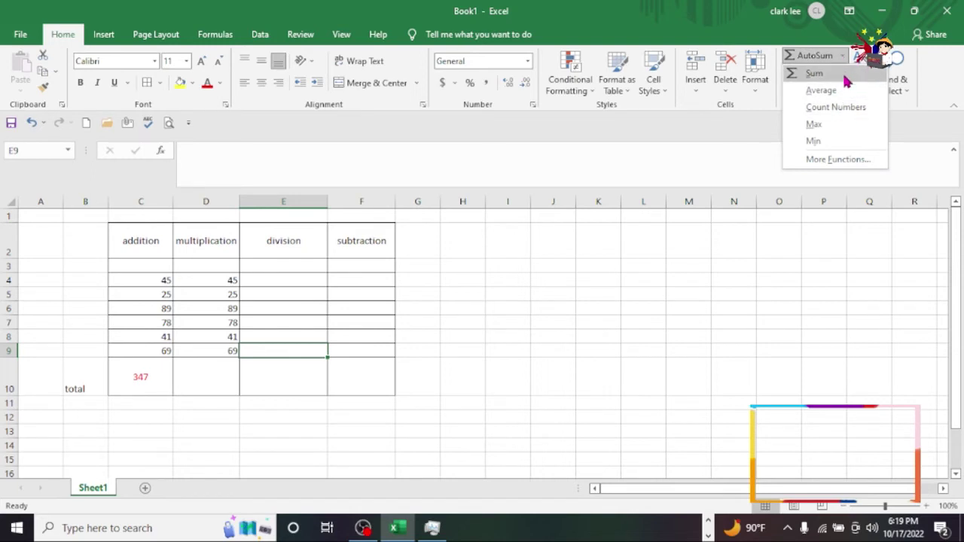
click(821, 160)
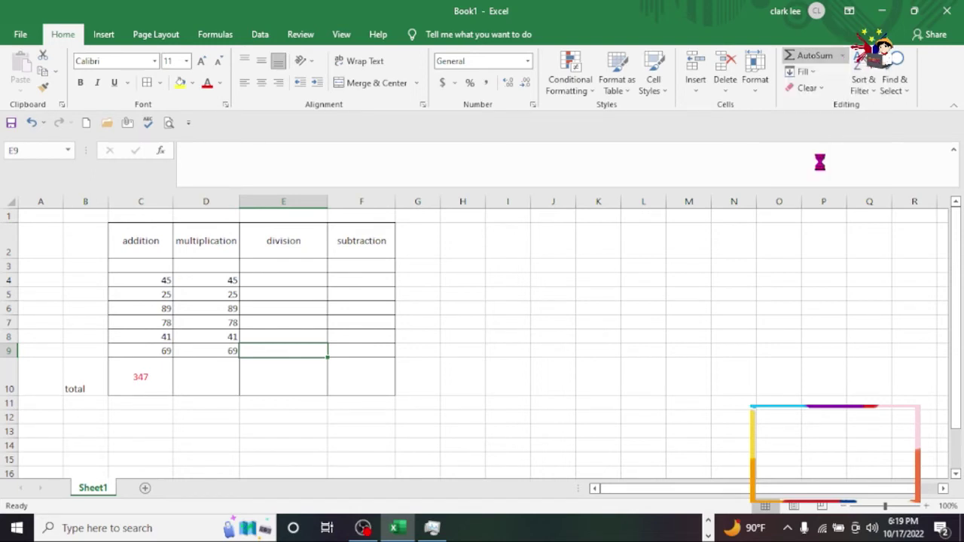
drag(490, 130, 491, 153)
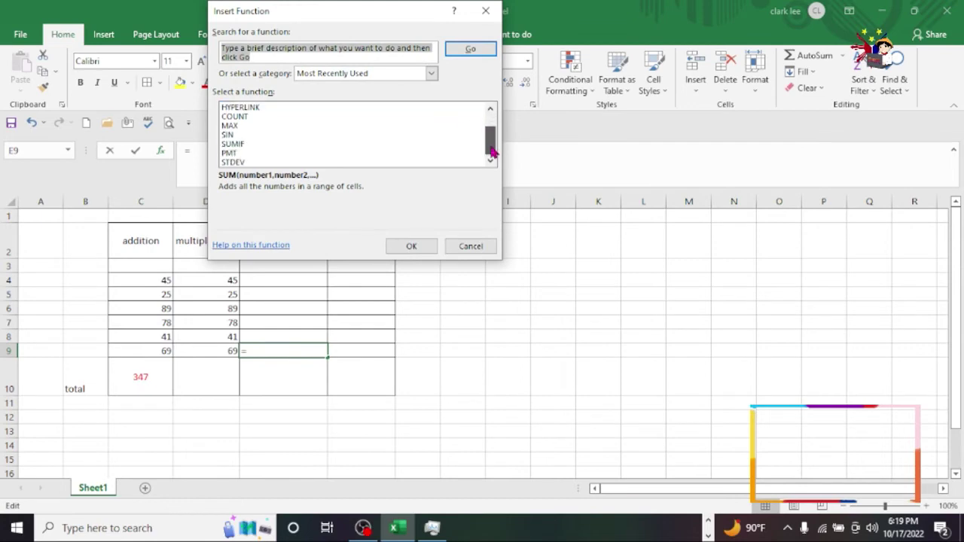
click(473, 247)
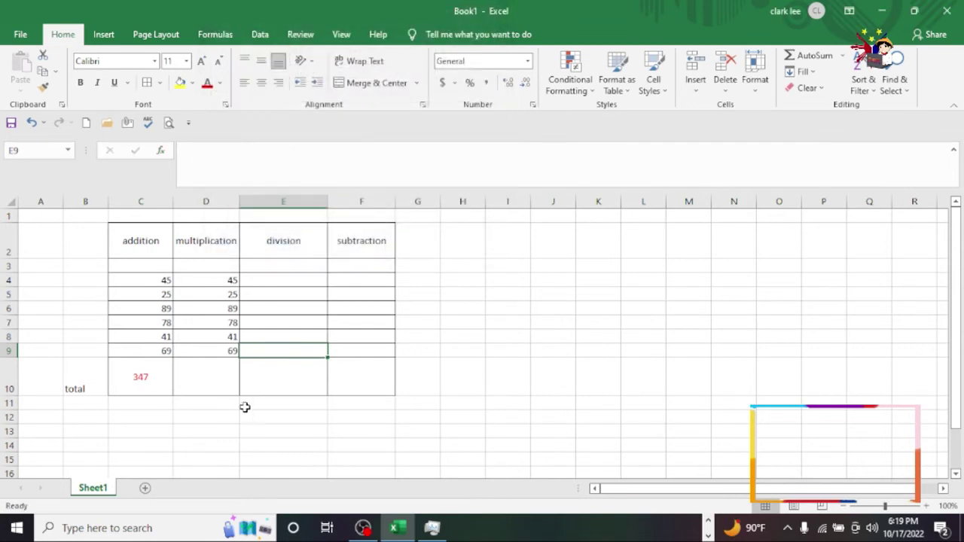
click(203, 373)
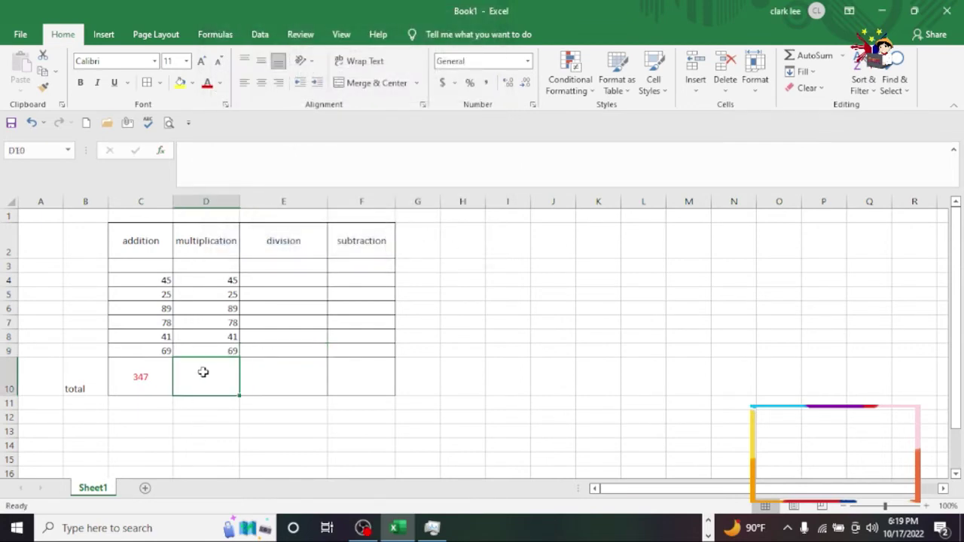
text(=)
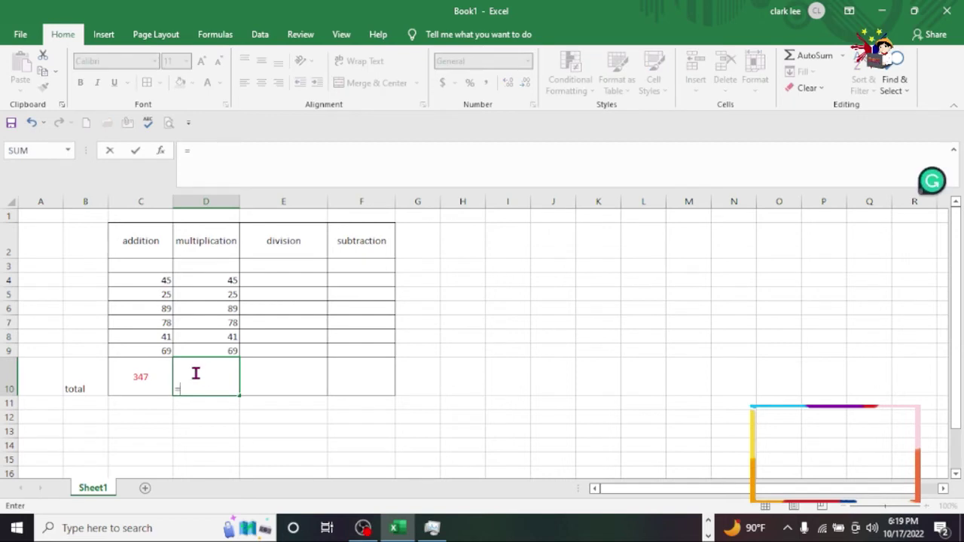
click(216, 280)
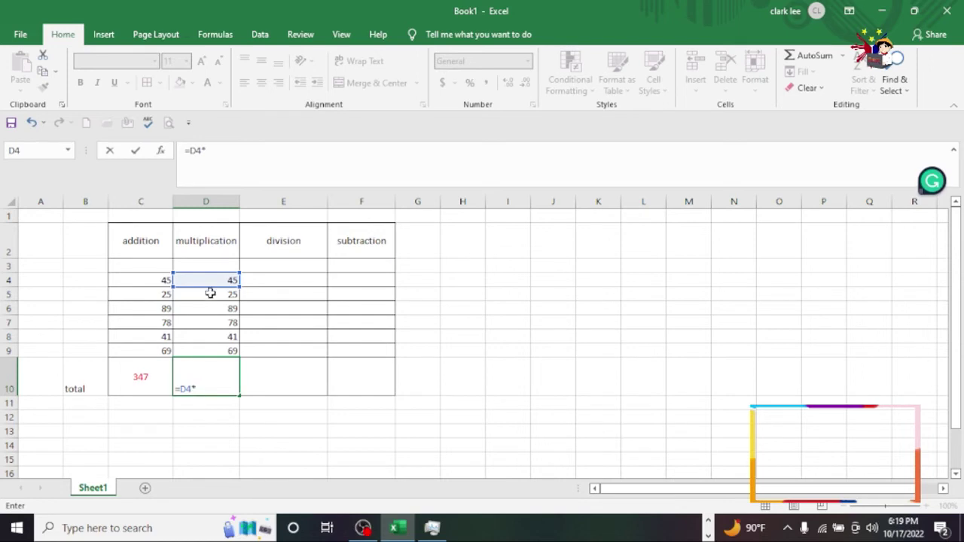
drag(211, 293, 207, 348)
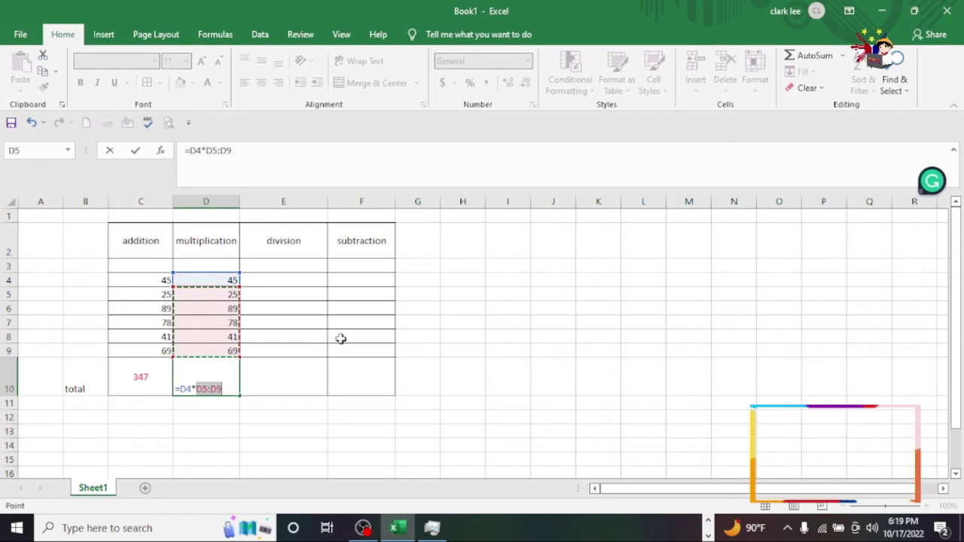
key(Return)
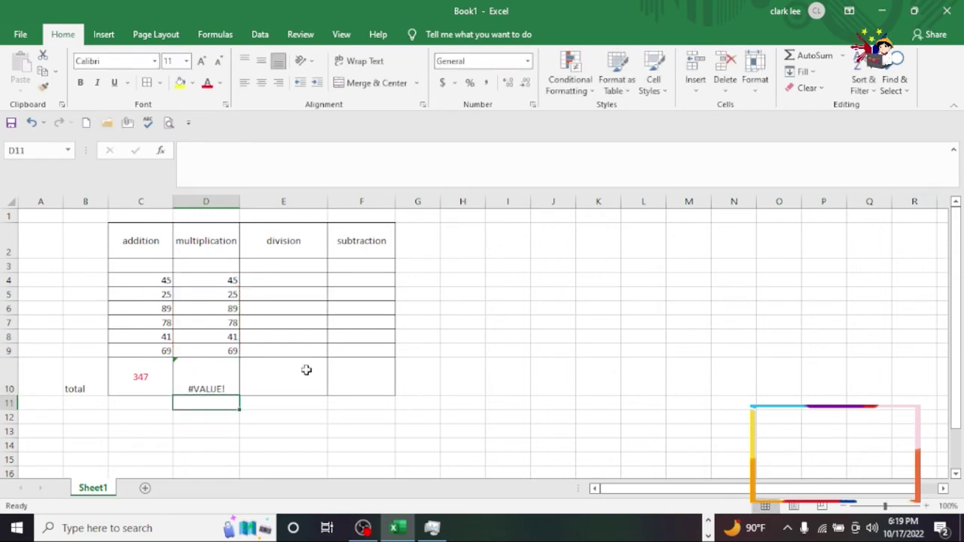
click(223, 381)
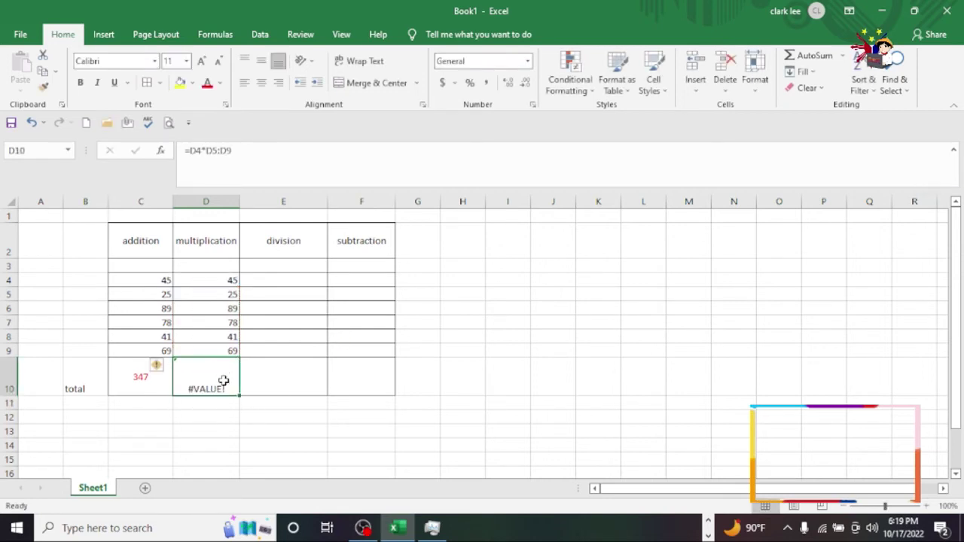
key(Delete)
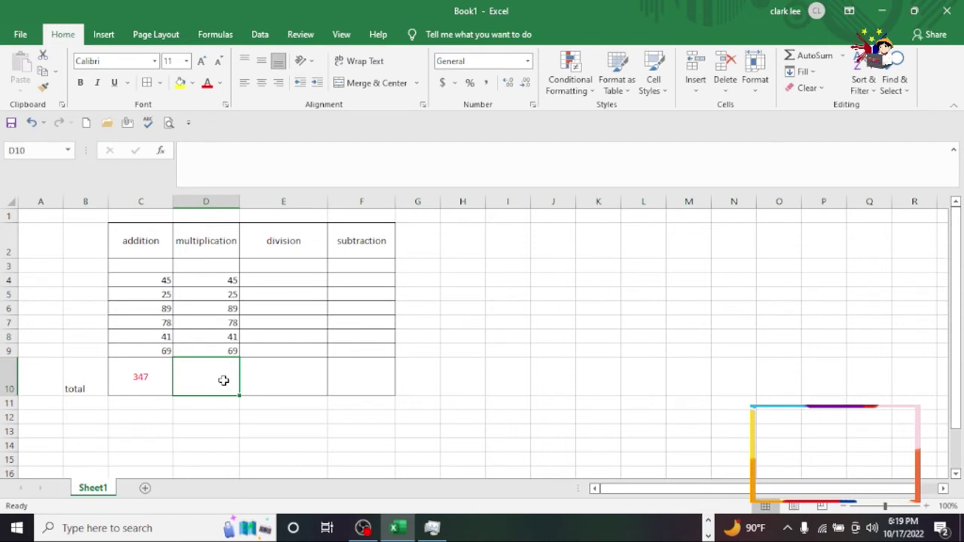
Begin the D10 product formula as =D4*D5*D6*D7*.
text(=)
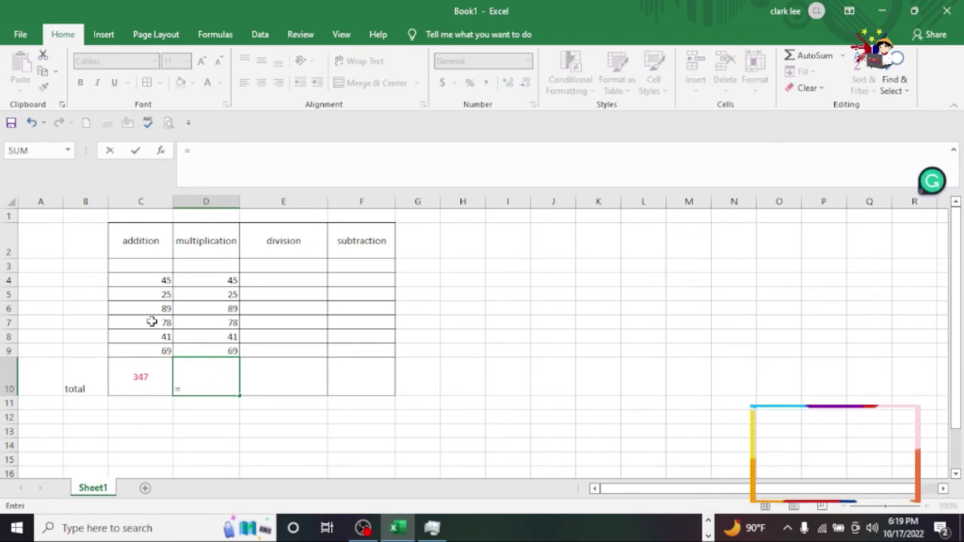
click(233, 279)
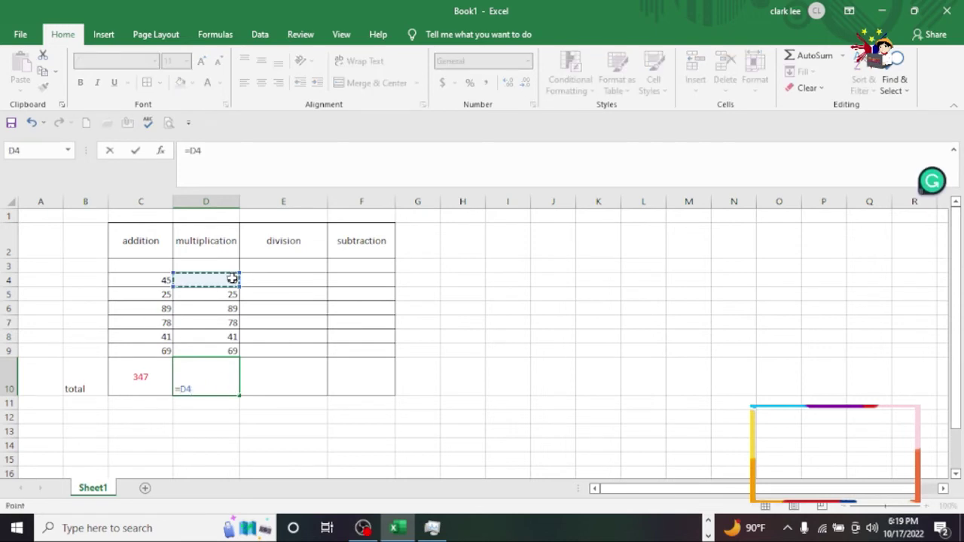
text(*)
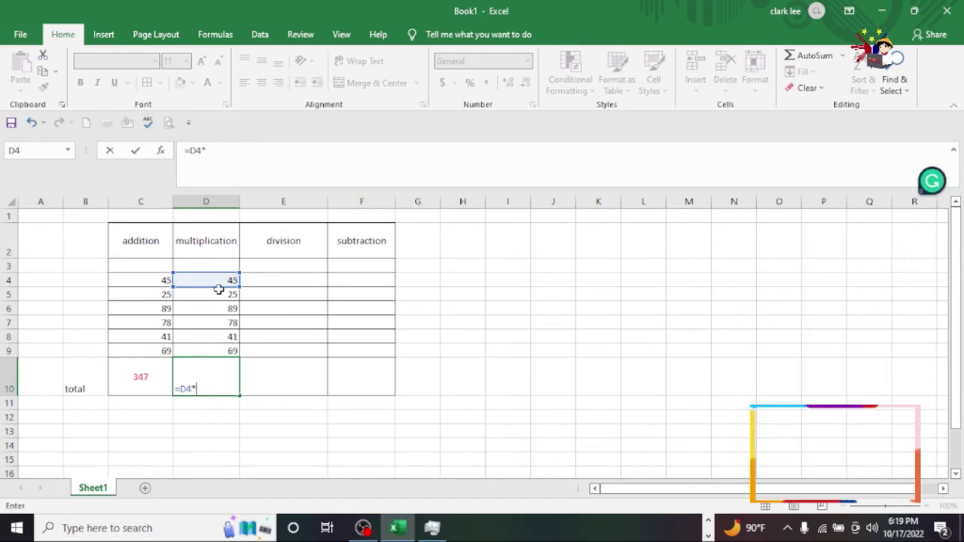
click(221, 293)
text(*)
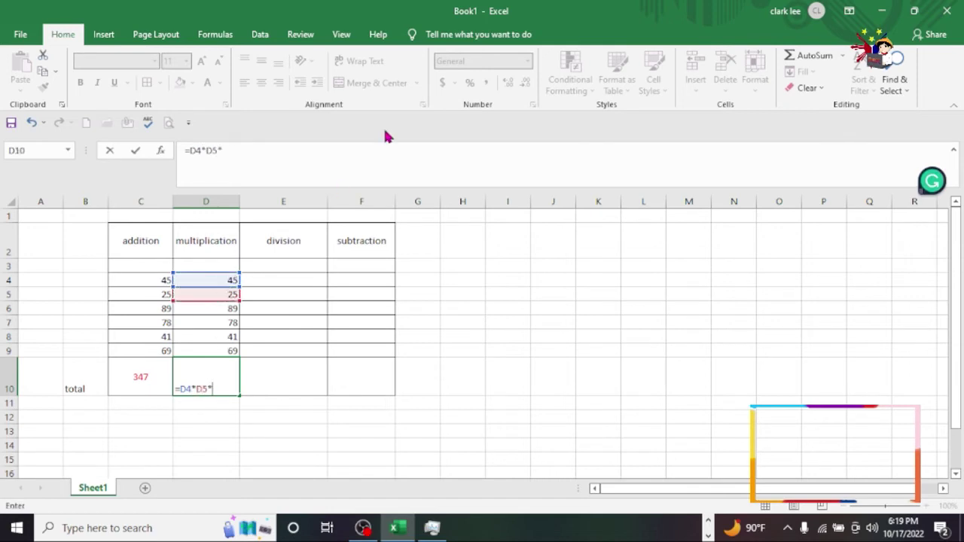
click(229, 309)
text(*)
click(228, 321)
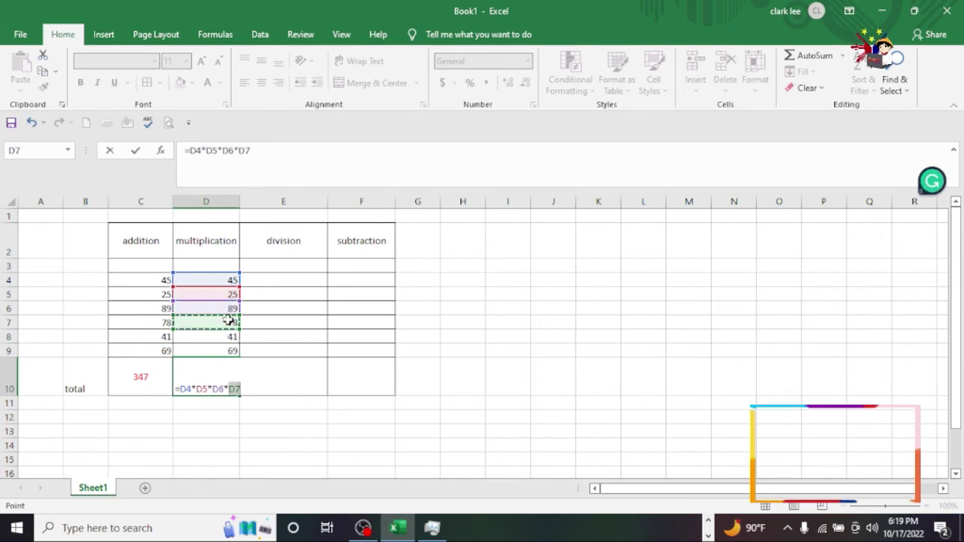
text(*)
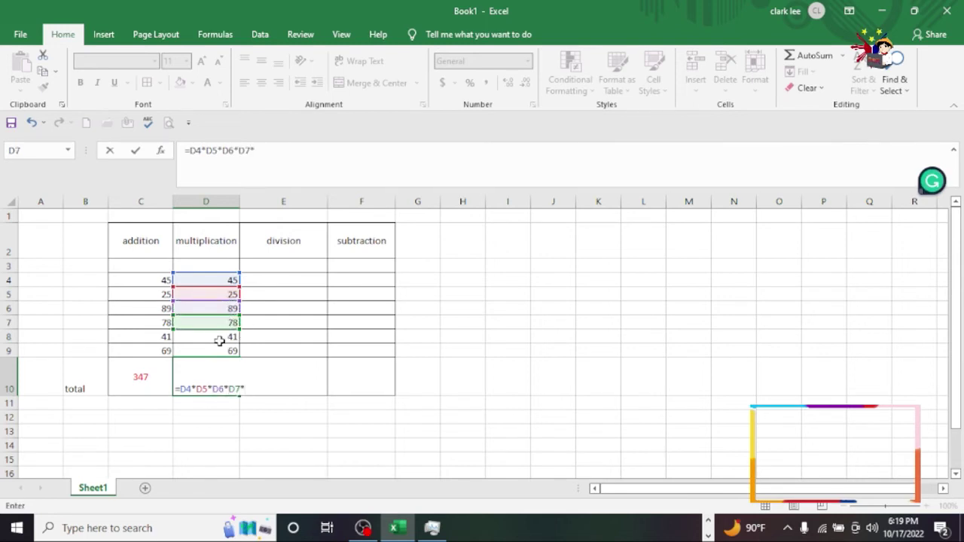
click(226, 336)
text(*)
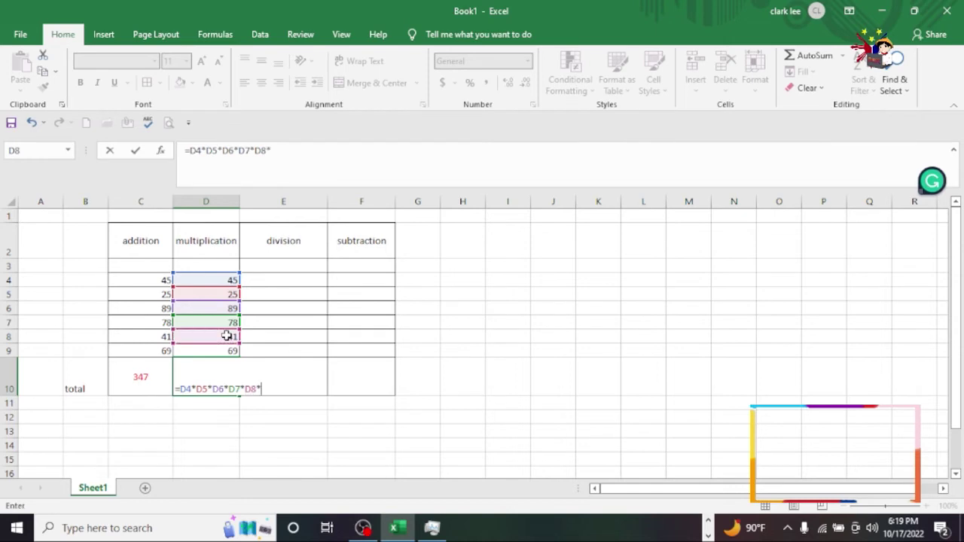
click(223, 353)
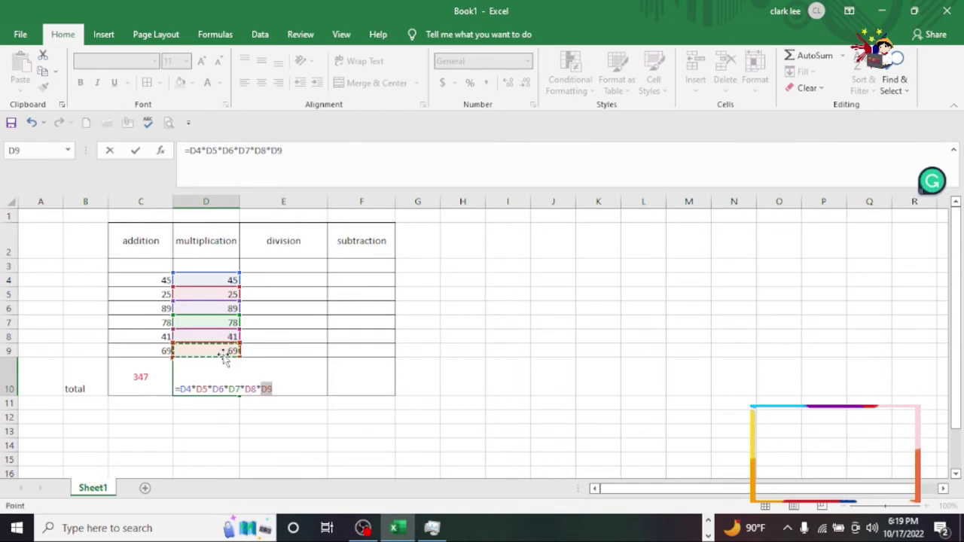
text(*)
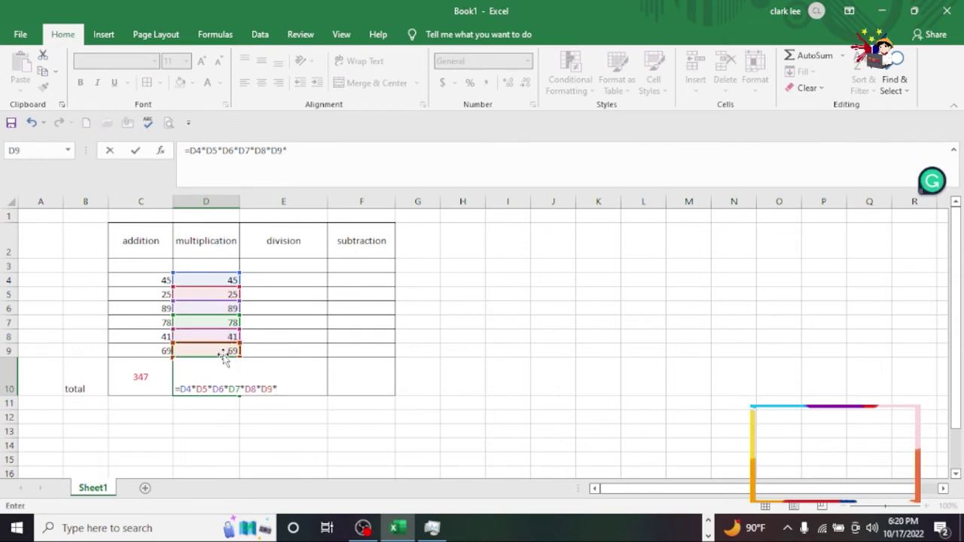
key(Return)
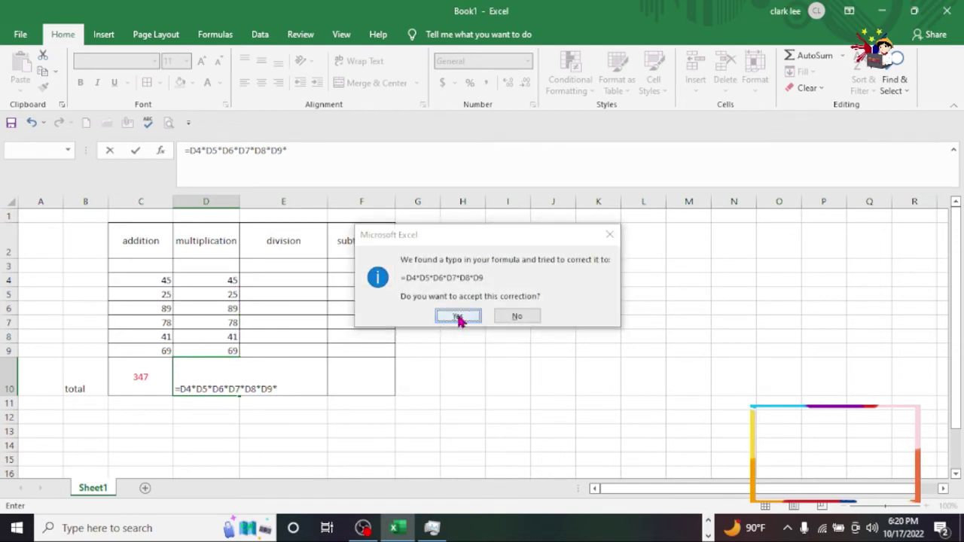
click(460, 317)
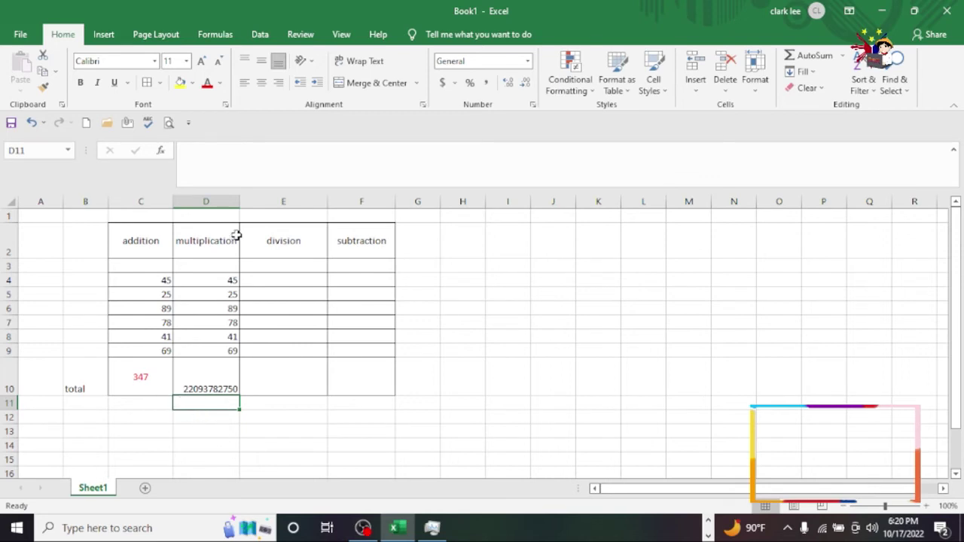
click(210, 378)
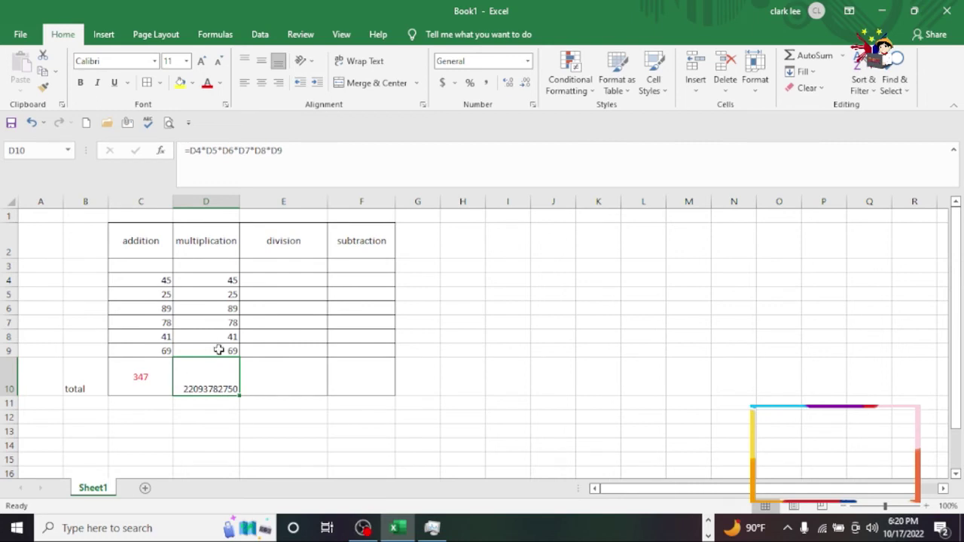
click(230, 280)
click(281, 278)
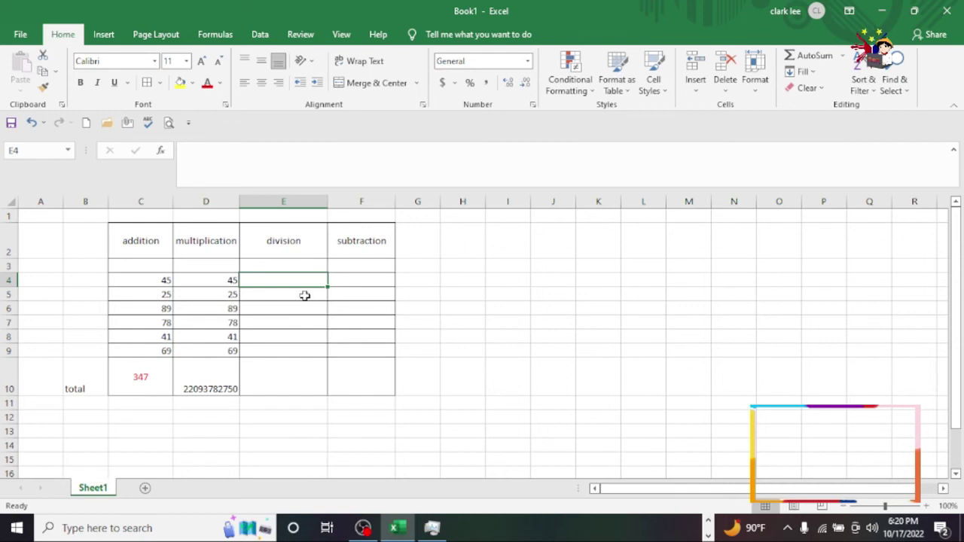
Enter 789 in E4 and 45 in E5 of the division column.
text(789)
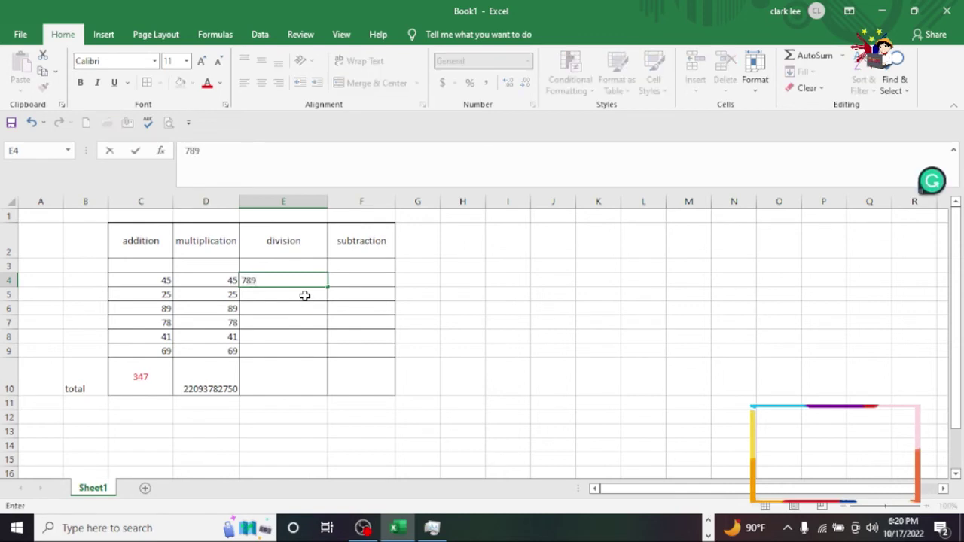
click(304, 295)
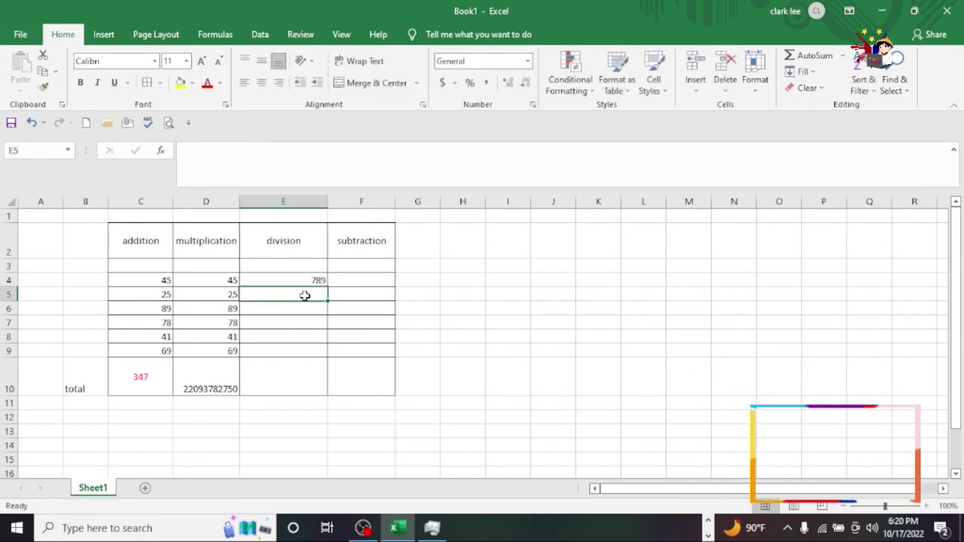
text(45)
click(294, 320)
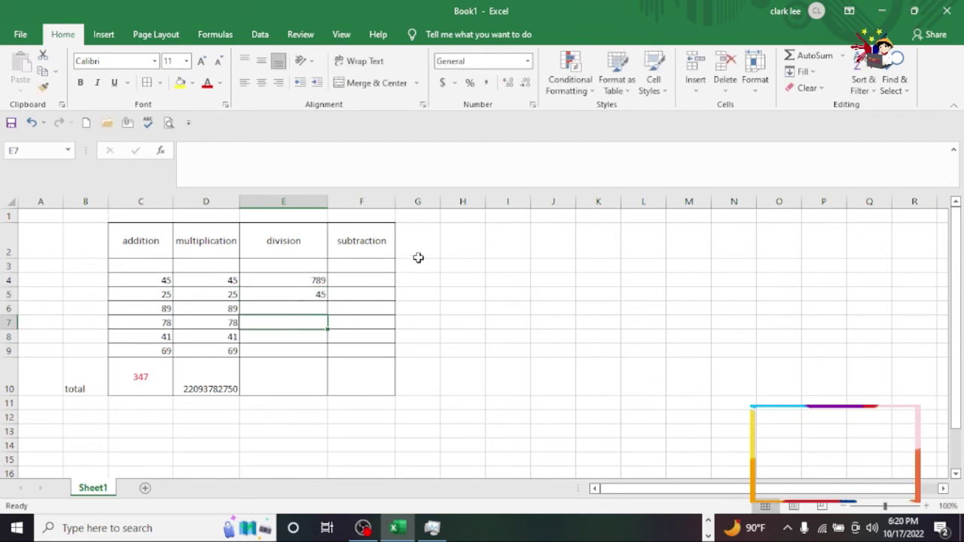
click(318, 280)
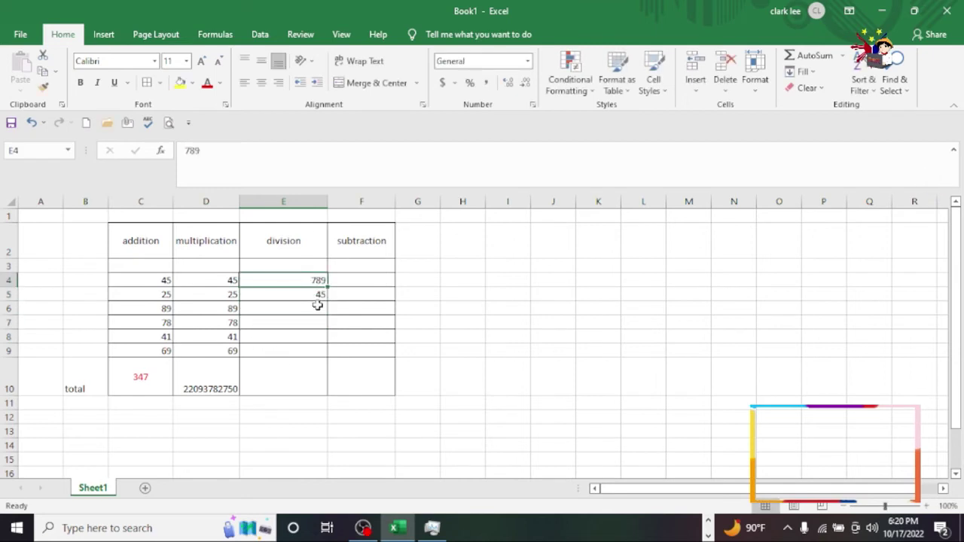
Set the division total E10 to =E4/E5, showing 17.53333333.
click(293, 377)
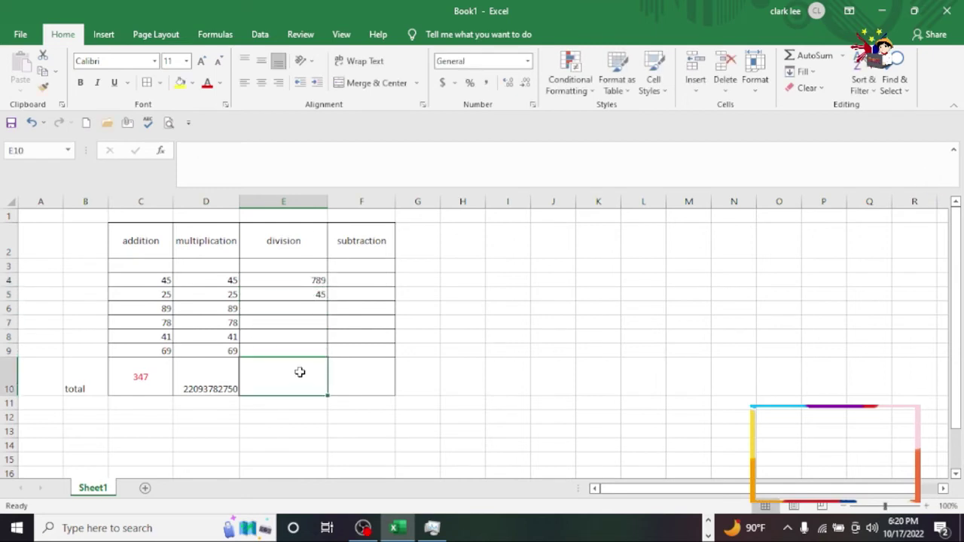
text(=)
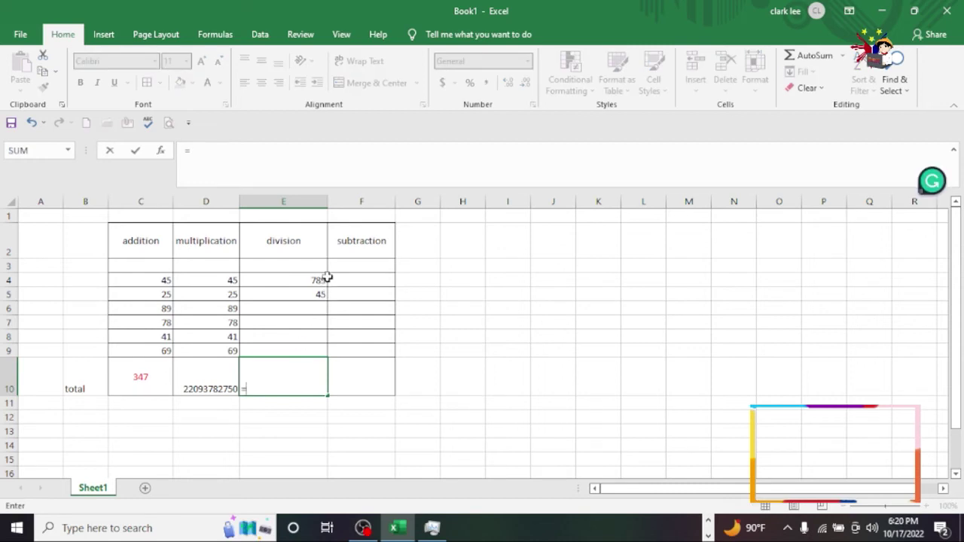
click(306, 282)
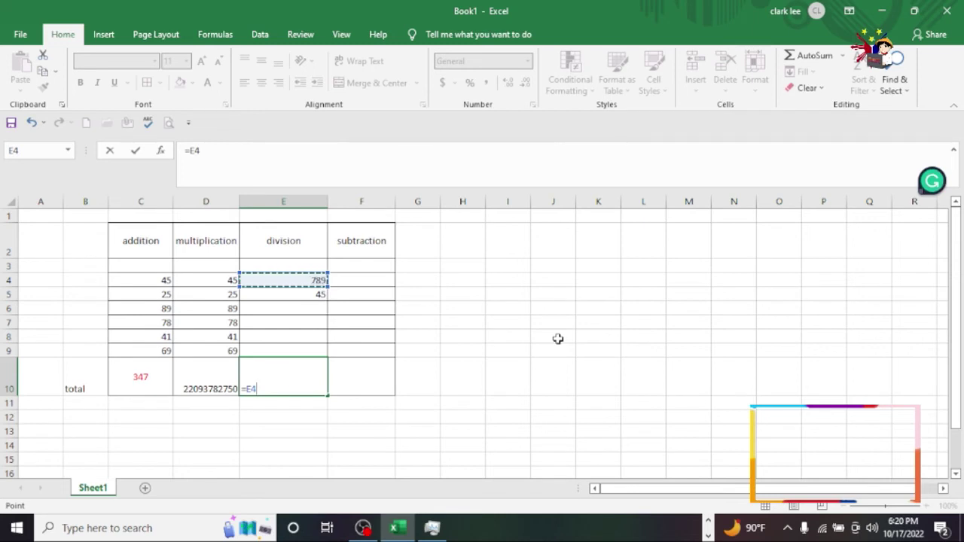
text(/)
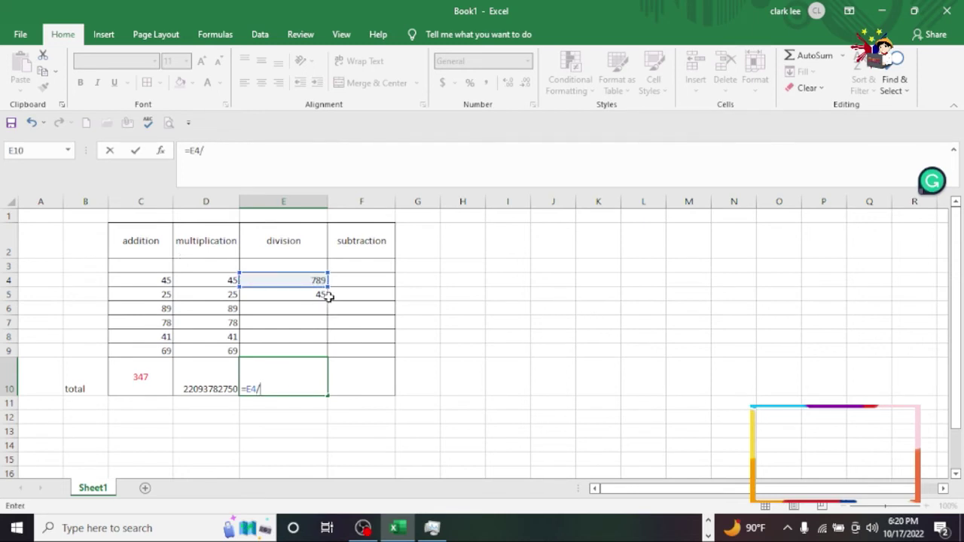
click(317, 294)
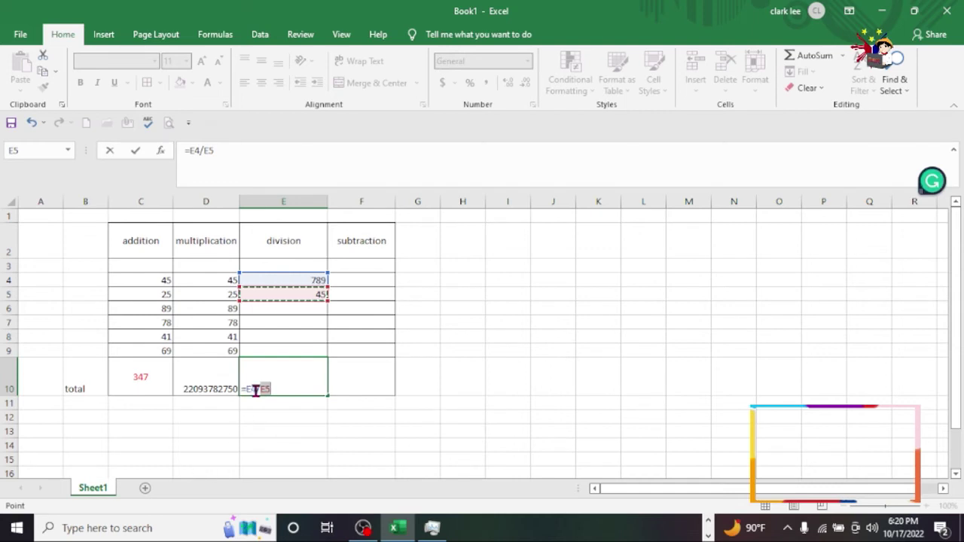
key(Return)
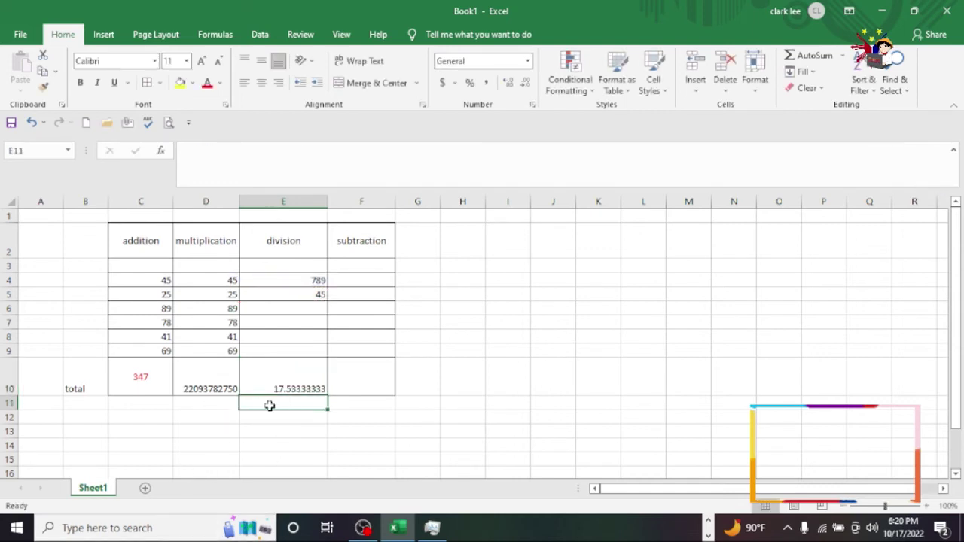
click(360, 281)
Enter 1000 in F4 and 96 in F5, then begin the F10 formula with =F4.
text(1000)
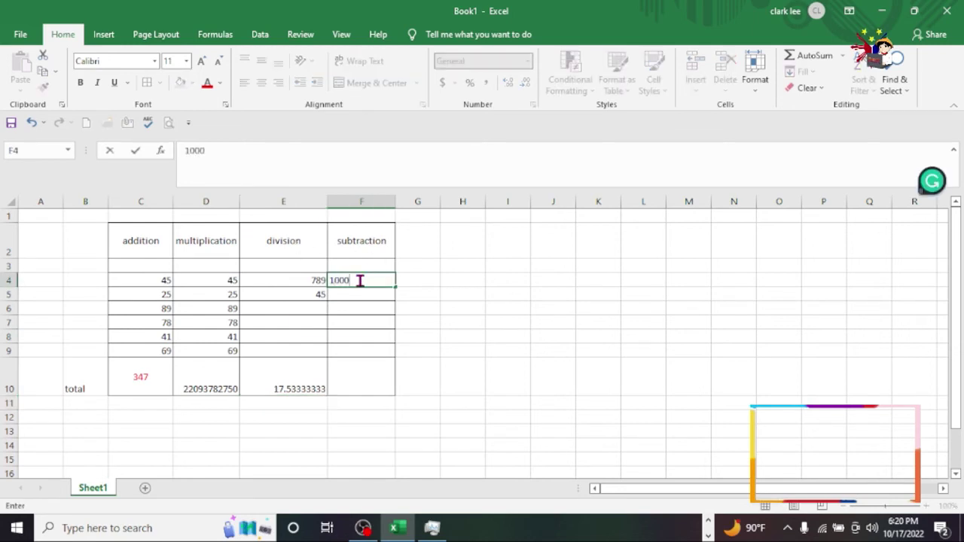
key(Return)
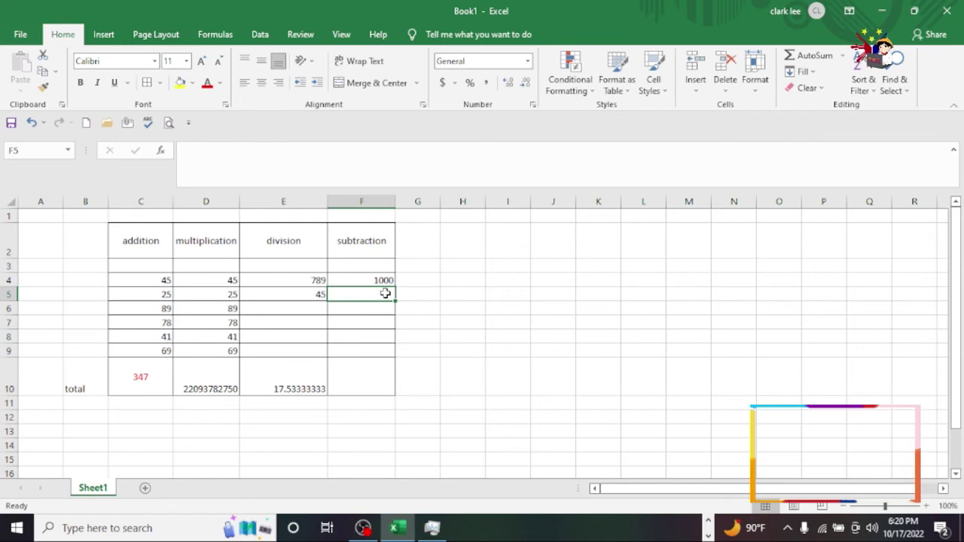
text(96)
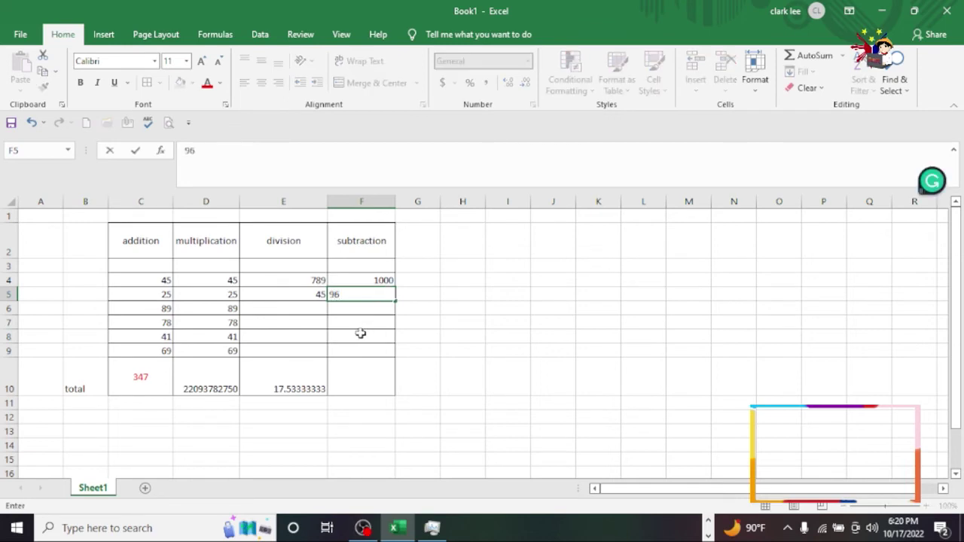
click(373, 384)
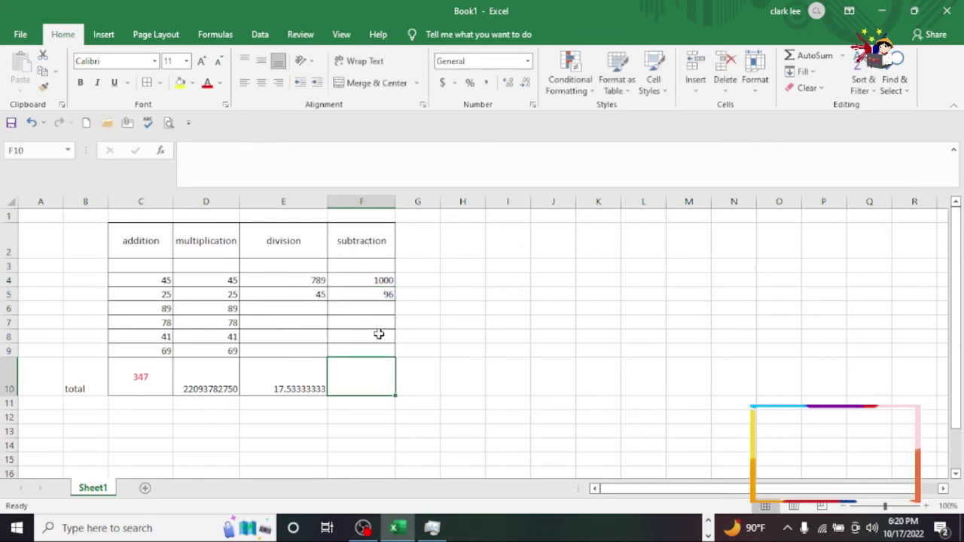
text(=)
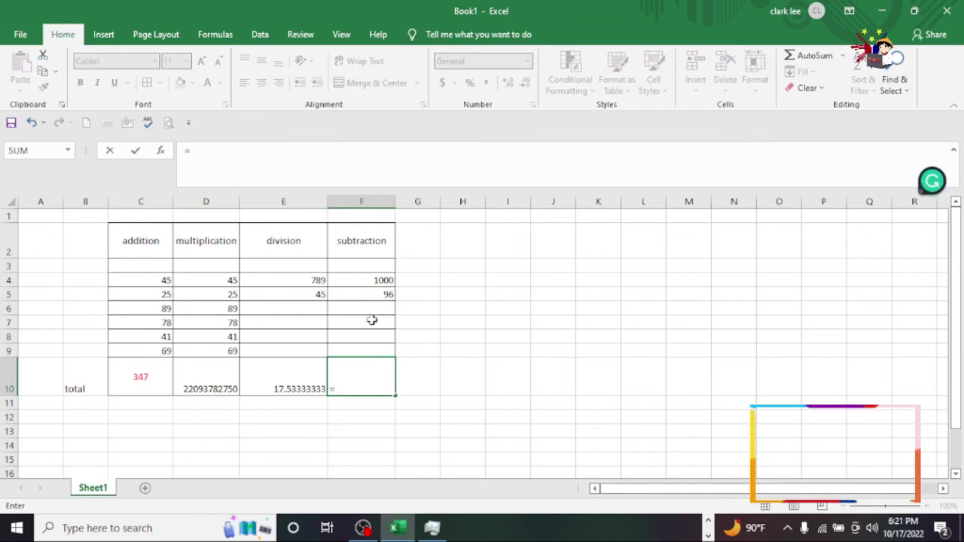
click(386, 280)
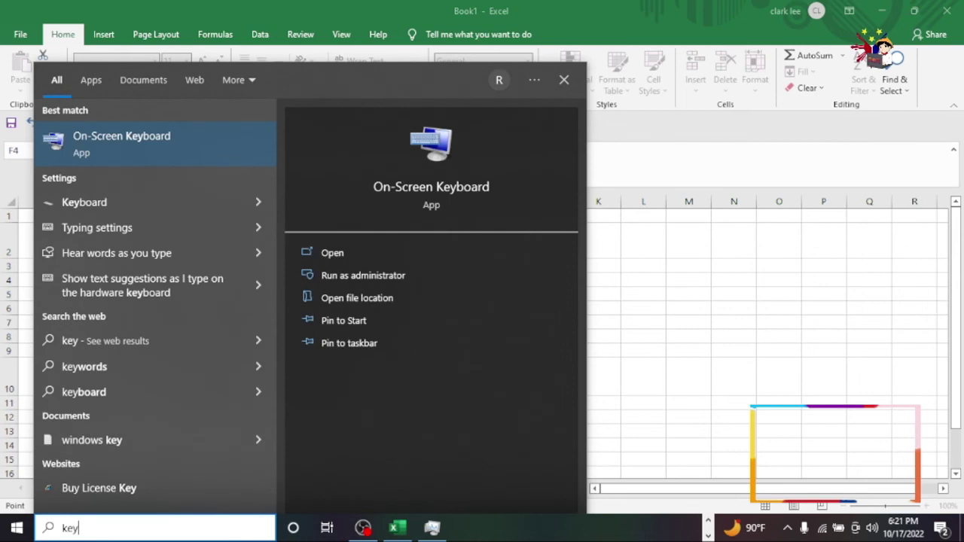
Open the On-Screen Keyboard and complete F10 as =F4-F5, showing 904.
click(140, 137)
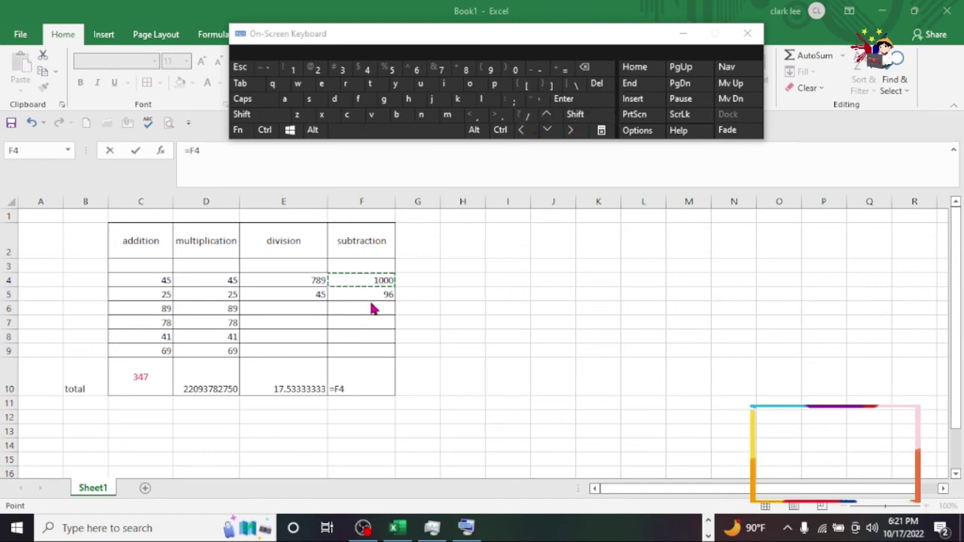
click(351, 385)
text(-)
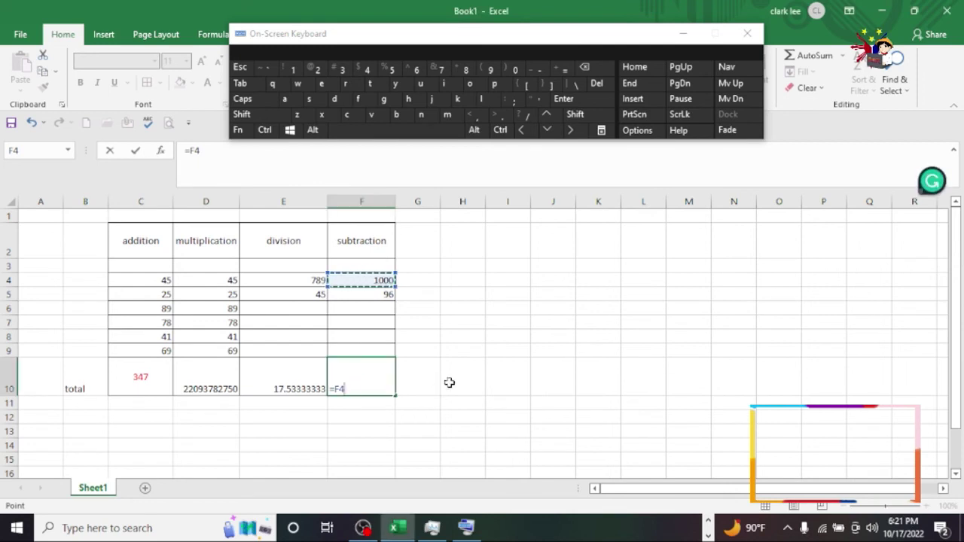
click(372, 296)
key(Return)
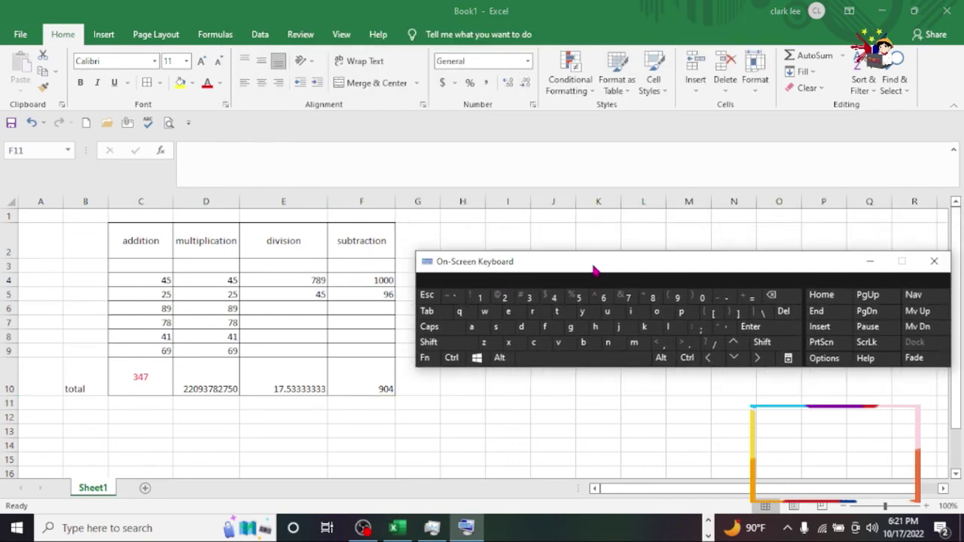
drag(401, 45, 584, 277)
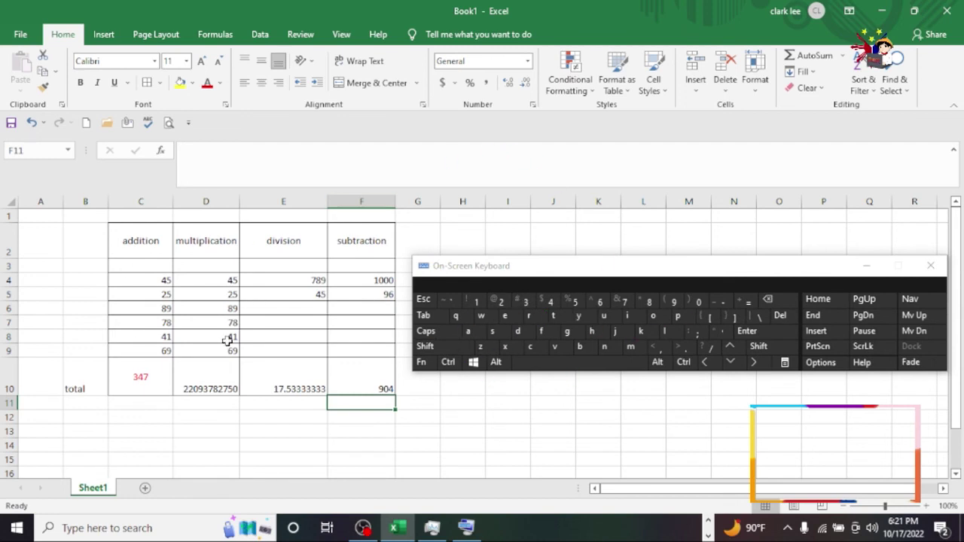
Clear all six values from the multiplication column D4:D9.
click(230, 297)
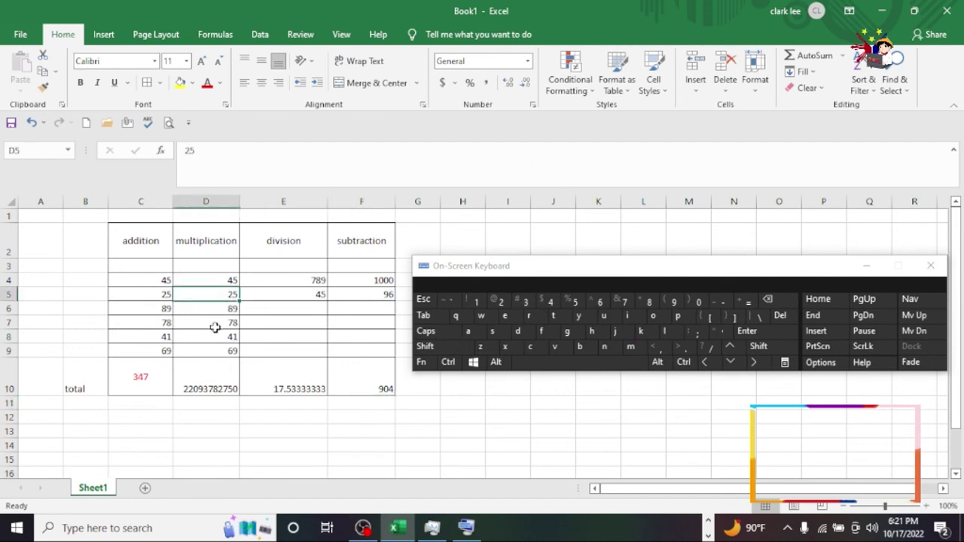
click(230, 308)
double_click(231, 309)
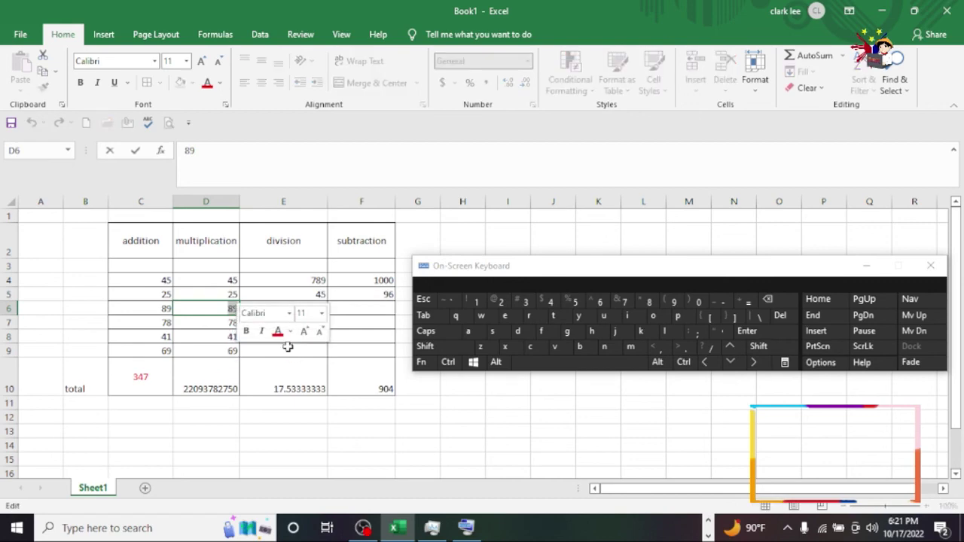
click(276, 366)
drag(231, 282, 225, 347)
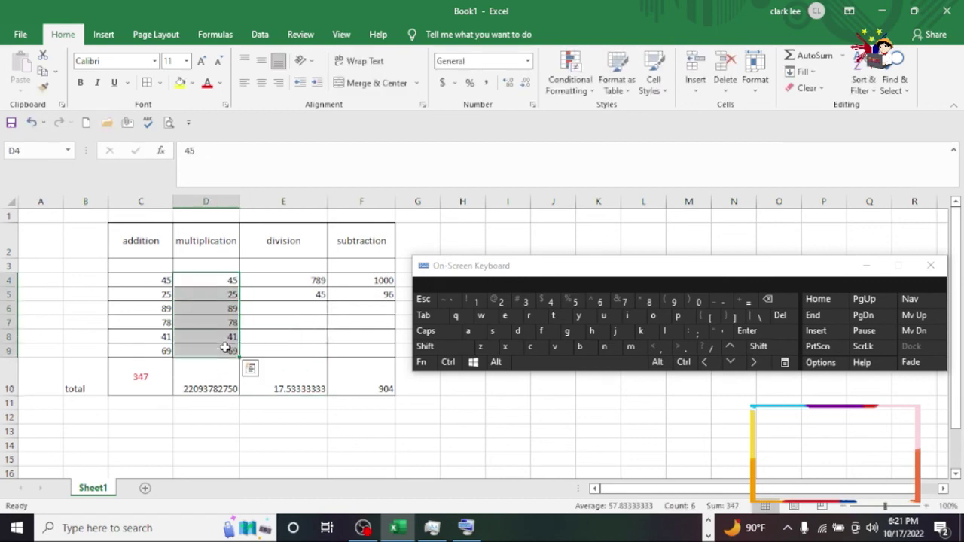
key(Delete)
Enter 405 in D4 and 25 in D5.
click(227, 281)
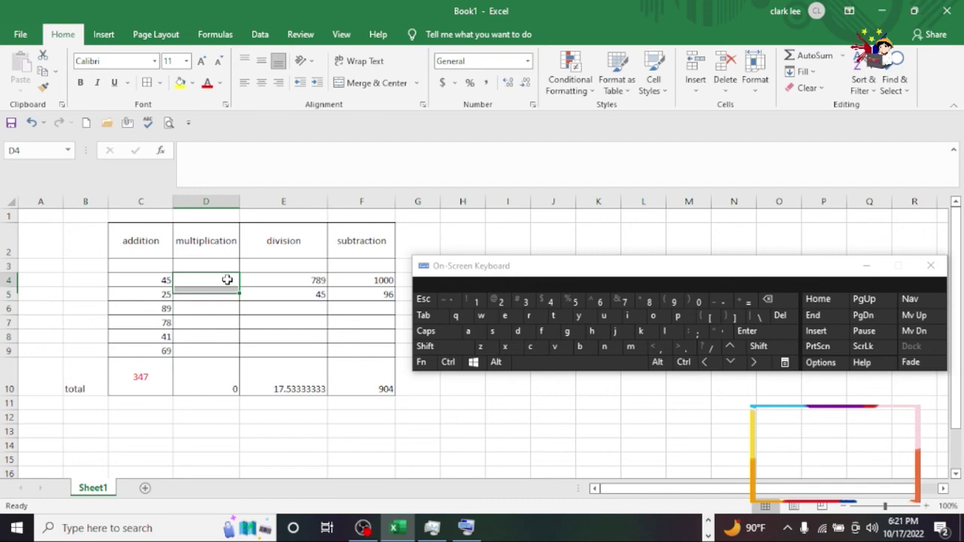
text(405)
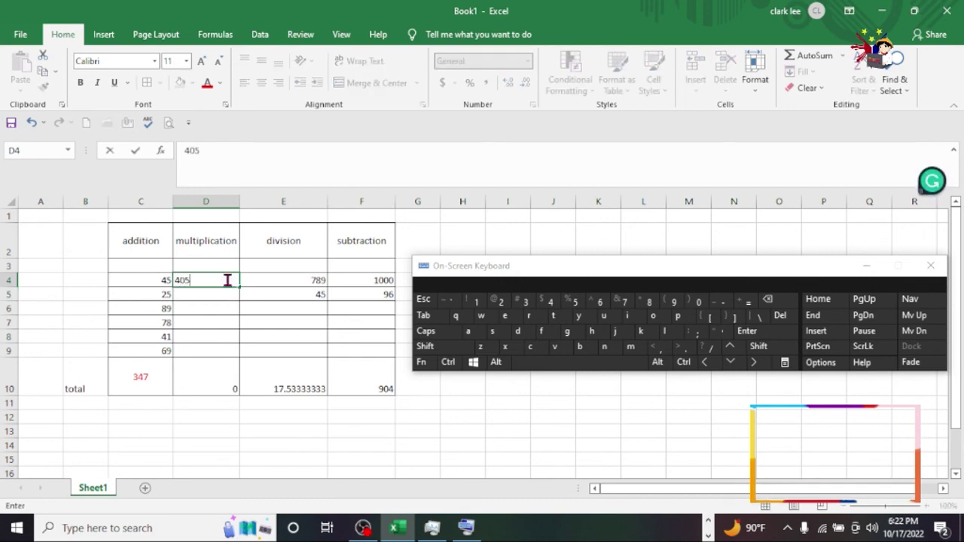
click(192, 296)
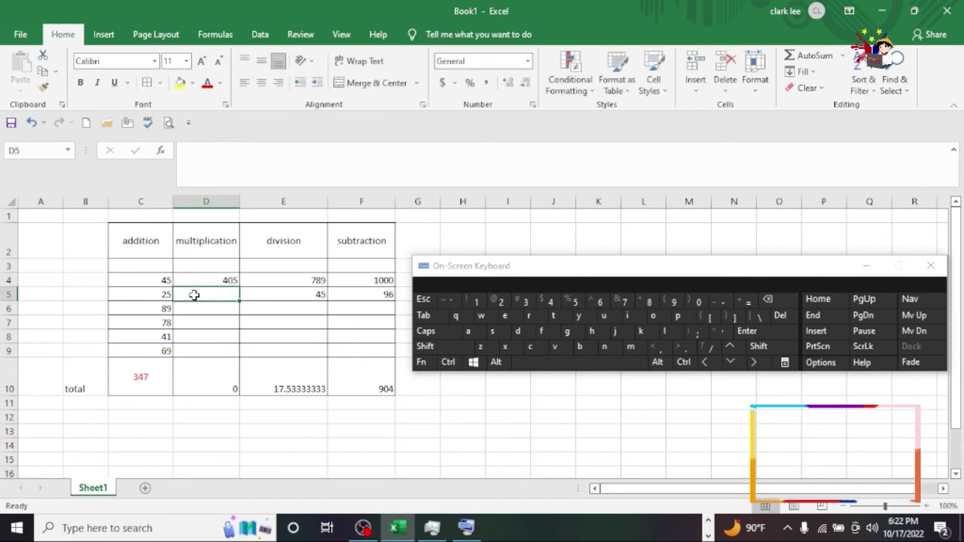
text(25)
click(204, 337)
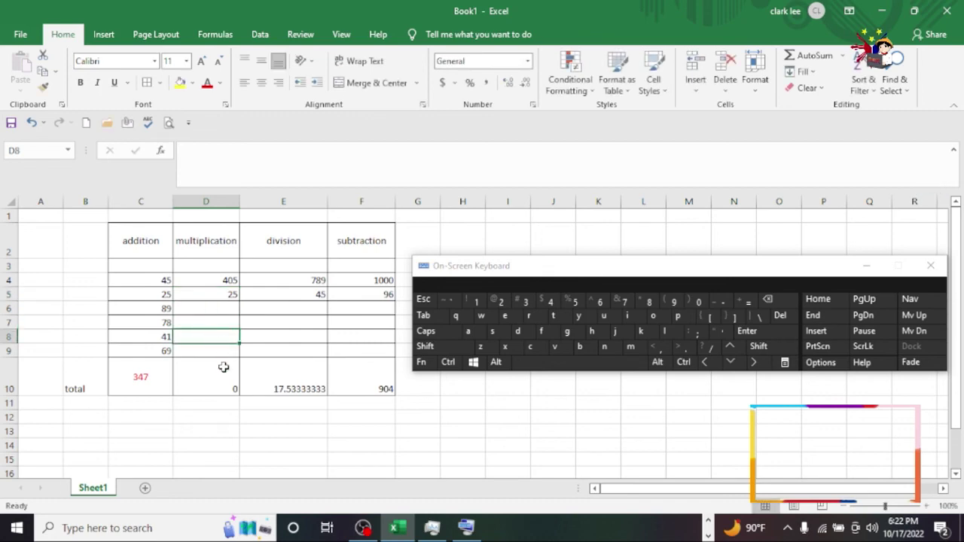
Rewrite the multiplication total D10 as =D4*D5, giving 10125.
click(234, 377)
double_click(235, 376)
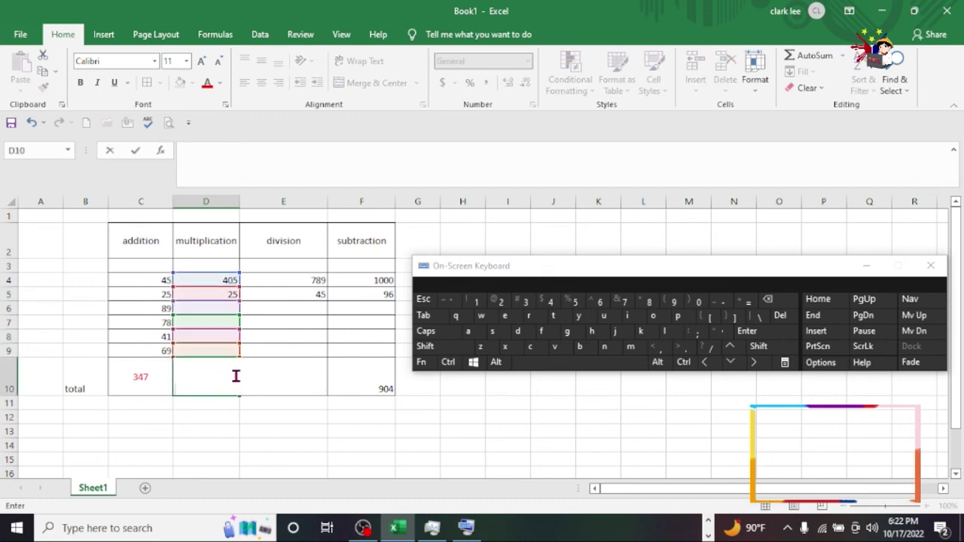
text(=)
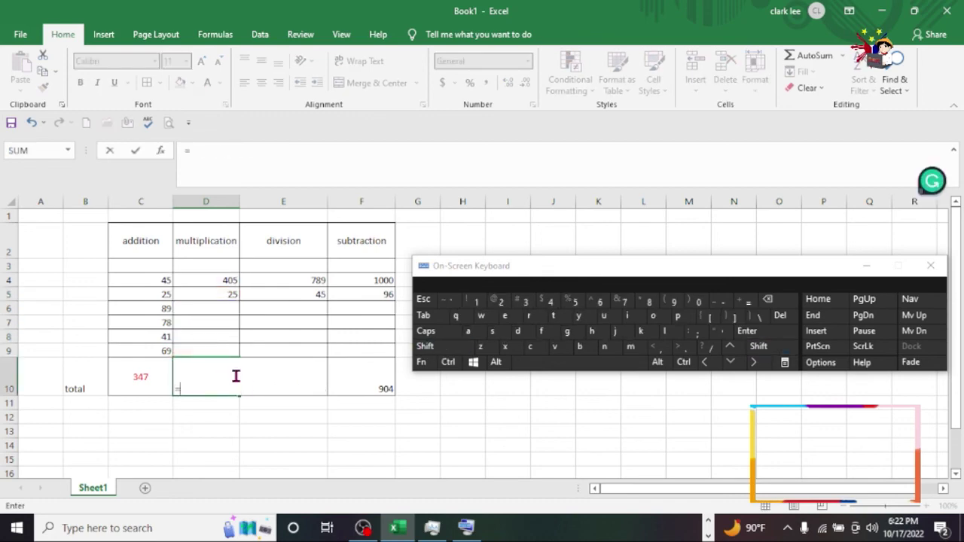
click(225, 279)
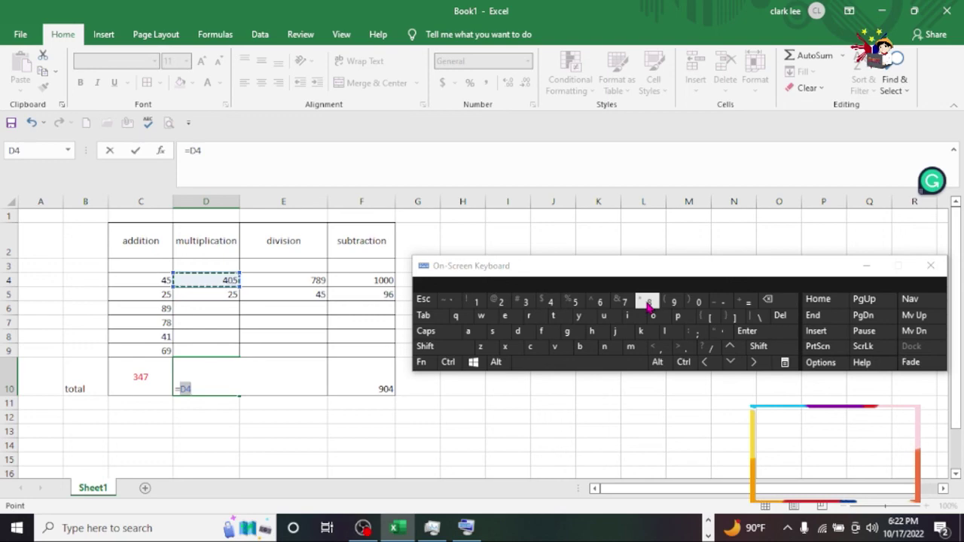
key(shift)
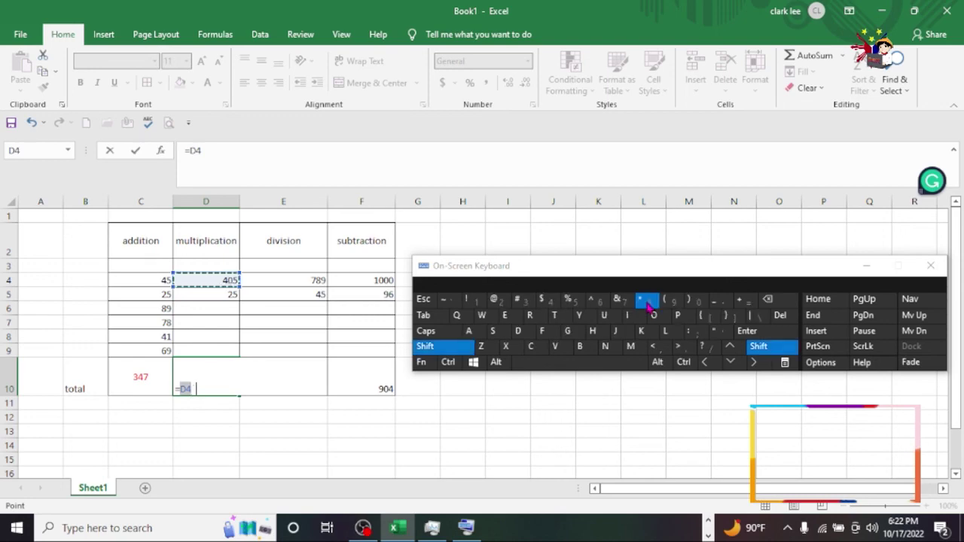
click(648, 302)
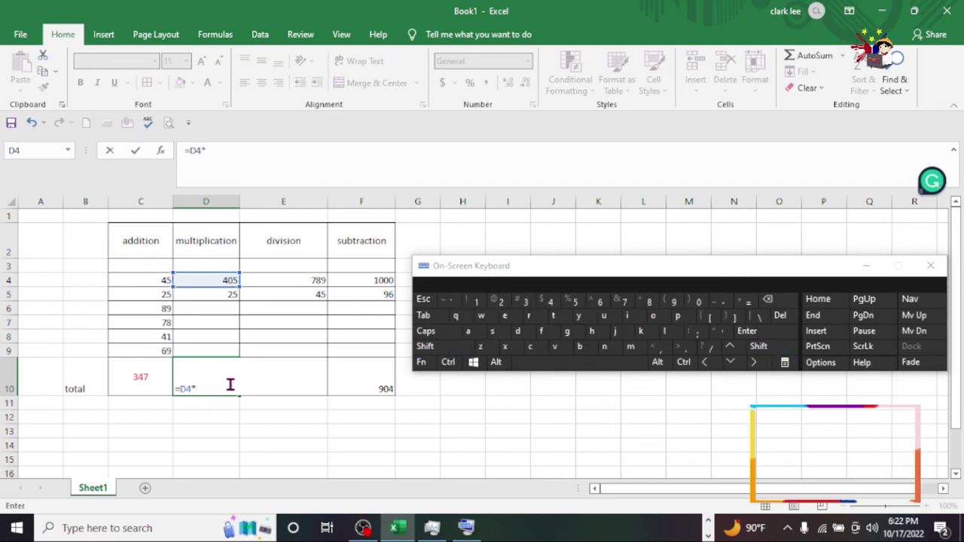
click(224, 290)
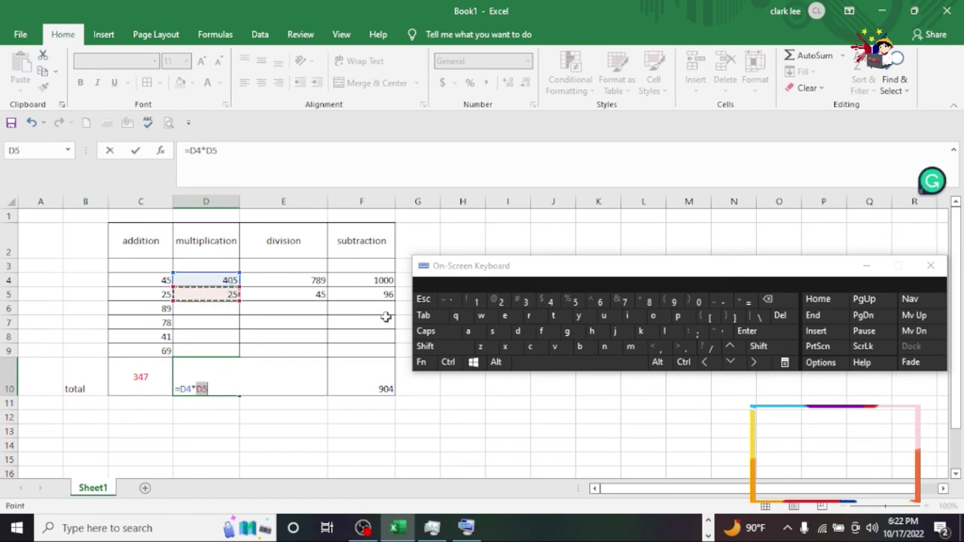
key(Return)
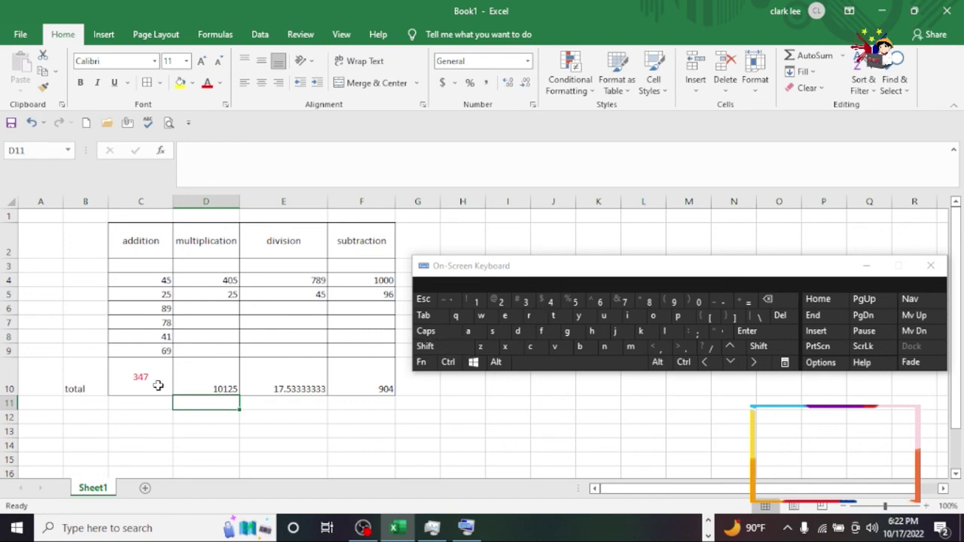
Make the C10:F10 totals red, bold, and centred horizontally and vertically.
drag(158, 386, 371, 387)
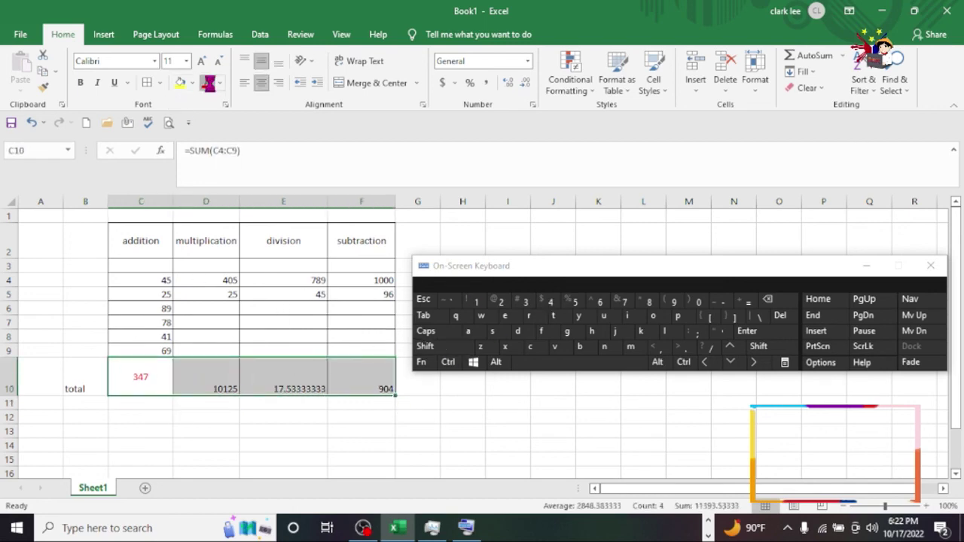
click(208, 83)
click(260, 84)
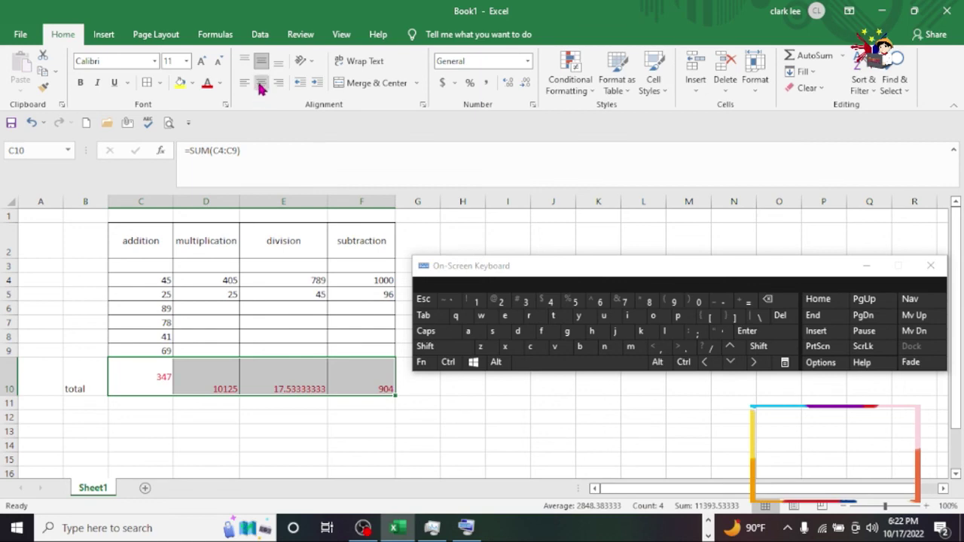
click(262, 60)
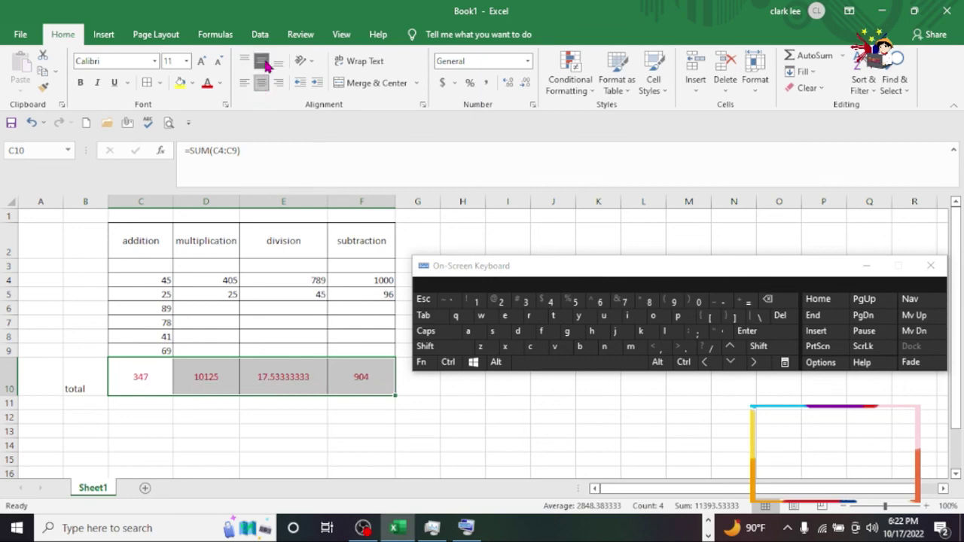
click(461, 217)
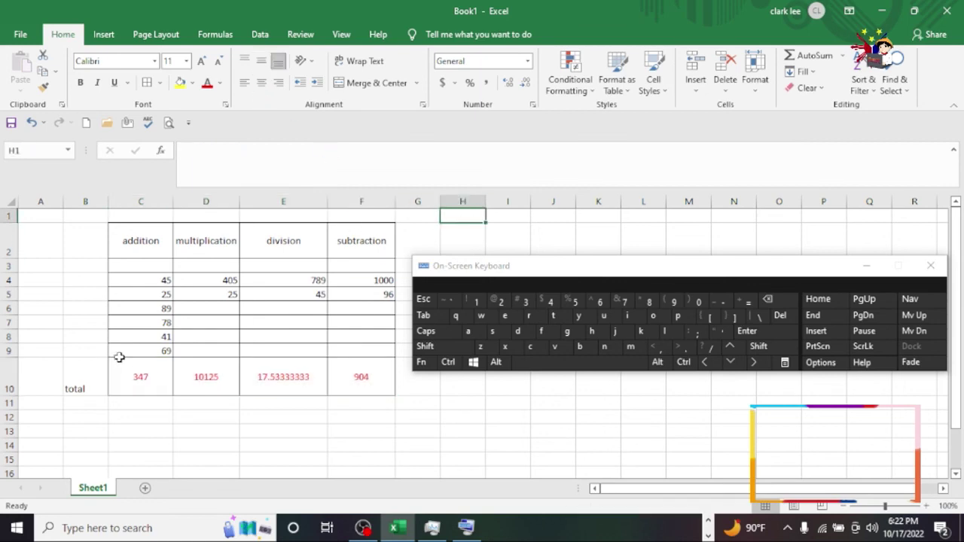
drag(119, 360, 354, 373)
click(80, 83)
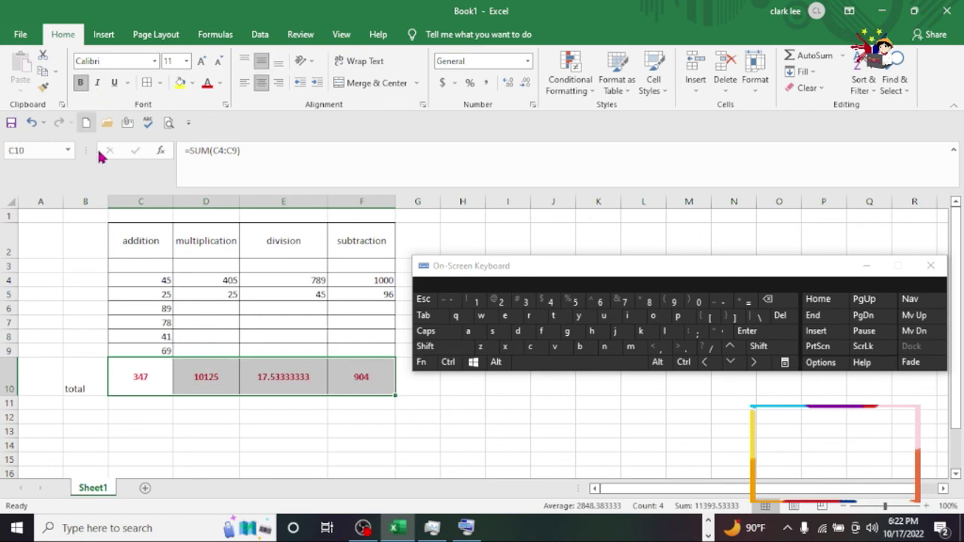
click(449, 237)
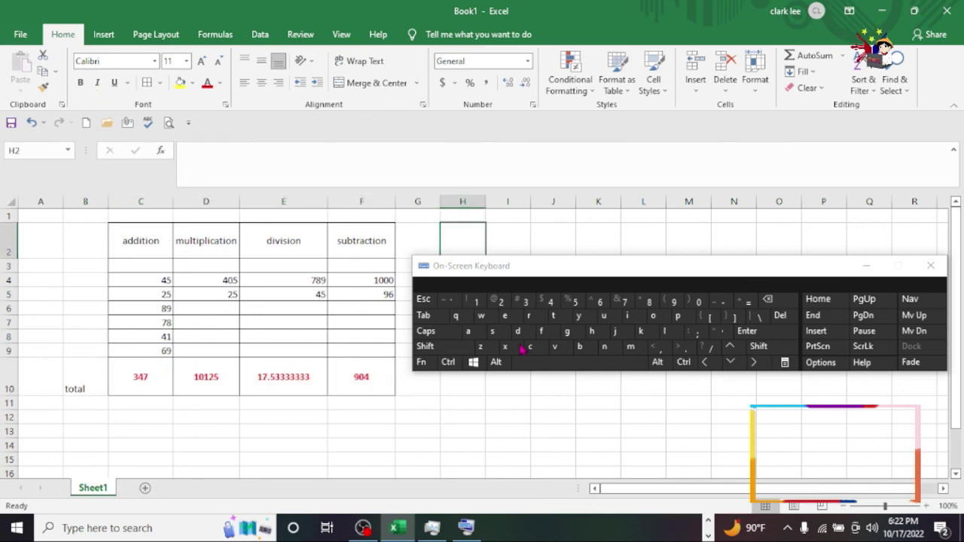
drag(579, 281, 570, 258)
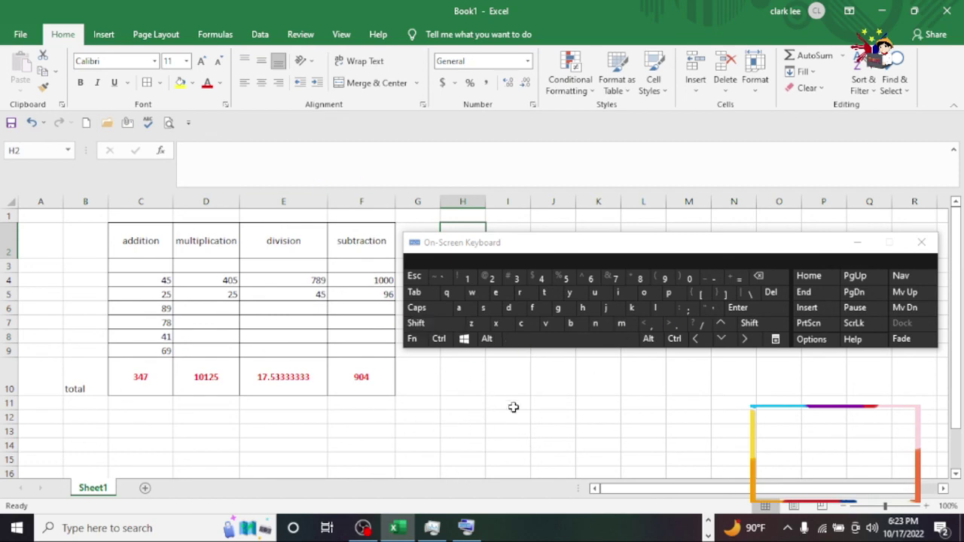
drag(556, 245, 567, 269)
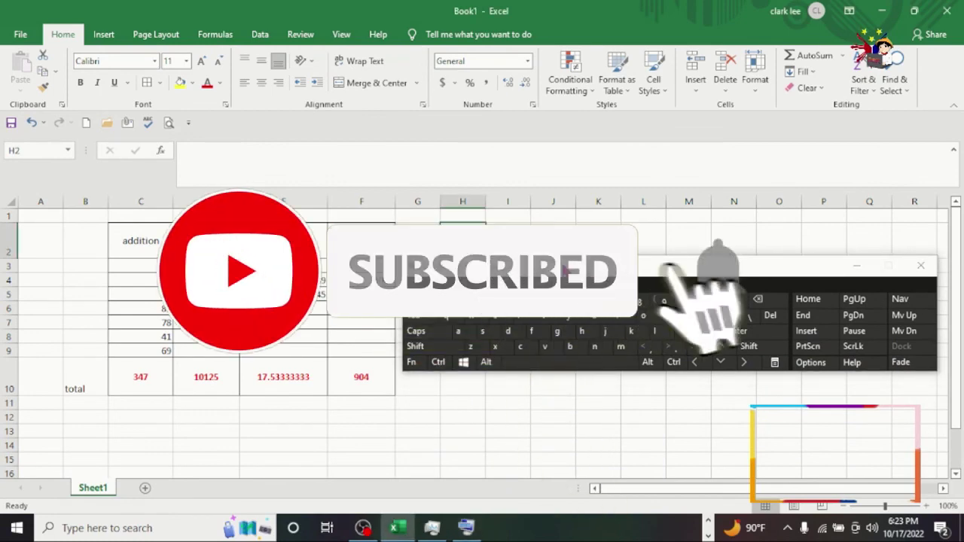